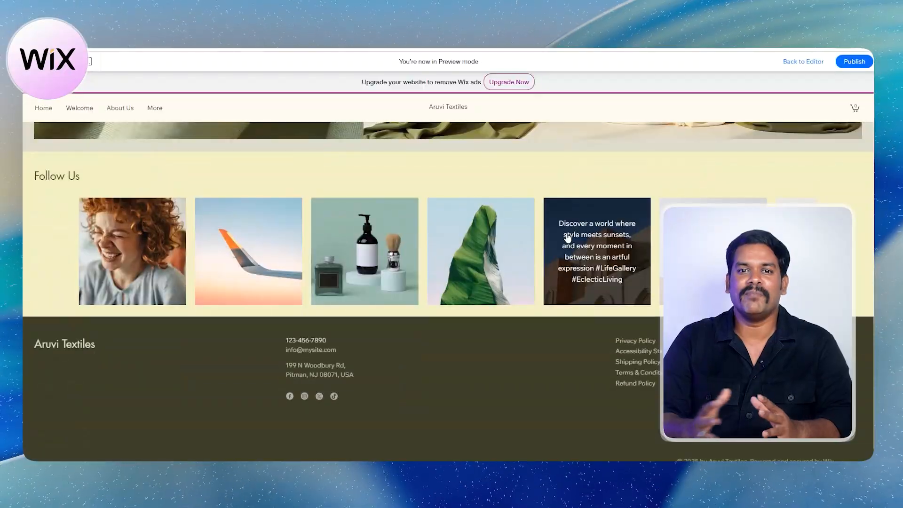
{"action": "scroll", "coordinate": [567, 237], "scroll_direction": "up", "scroll_amount": 15}
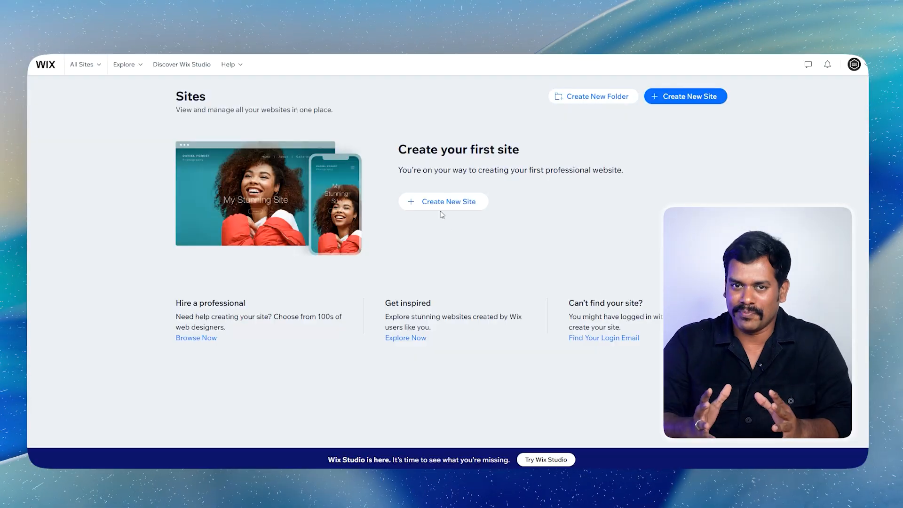
{"action": "left_click", "coordinate": [441, 209]}
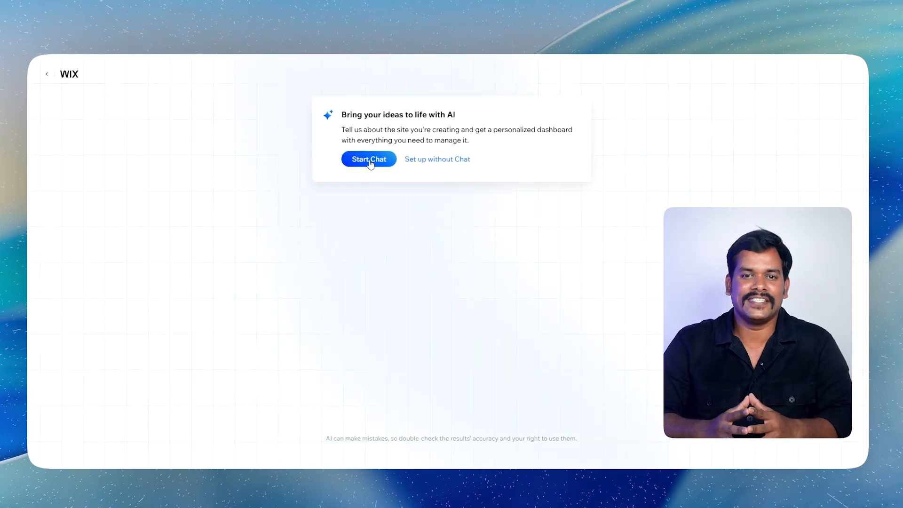
{"action": "left_click", "coordinate": [369, 160]}
{"action": "left_click", "coordinate": [339, 406]}
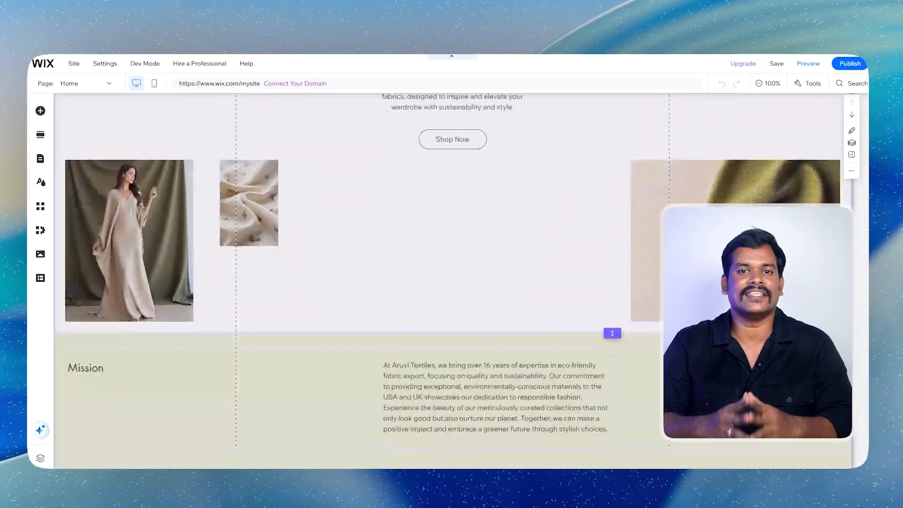
{"action": "scroll", "coordinate": [650, 302], "scroll_direction": "up", "scroll_amount": 5}
{"action": "left_click", "coordinate": [460, 105]}
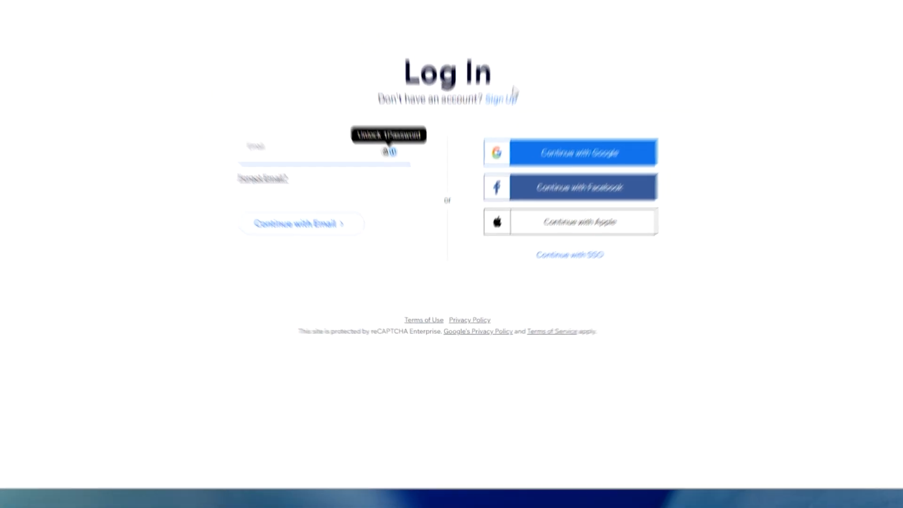
Sign up for a Wix account with a Google account and confirm the account email.
{"action": "left_click", "coordinate": [514, 92]}
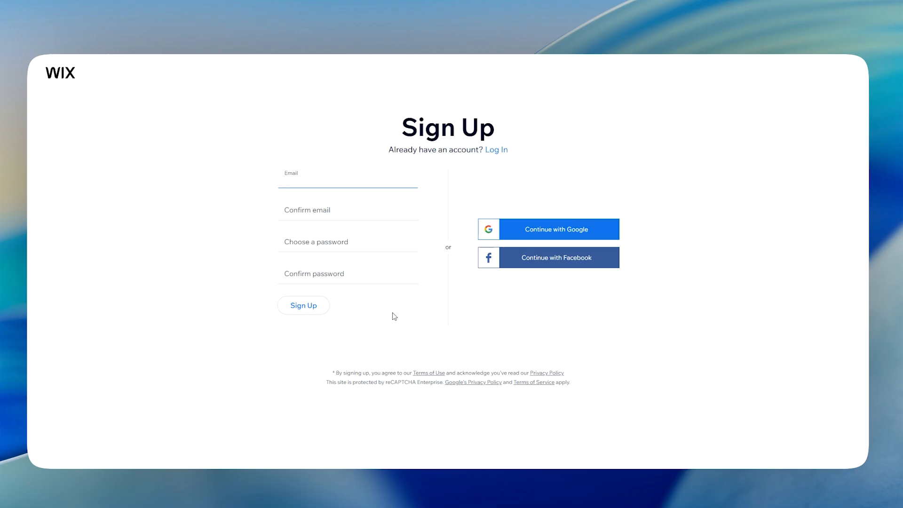
{"action": "left_click", "coordinate": [578, 233]}
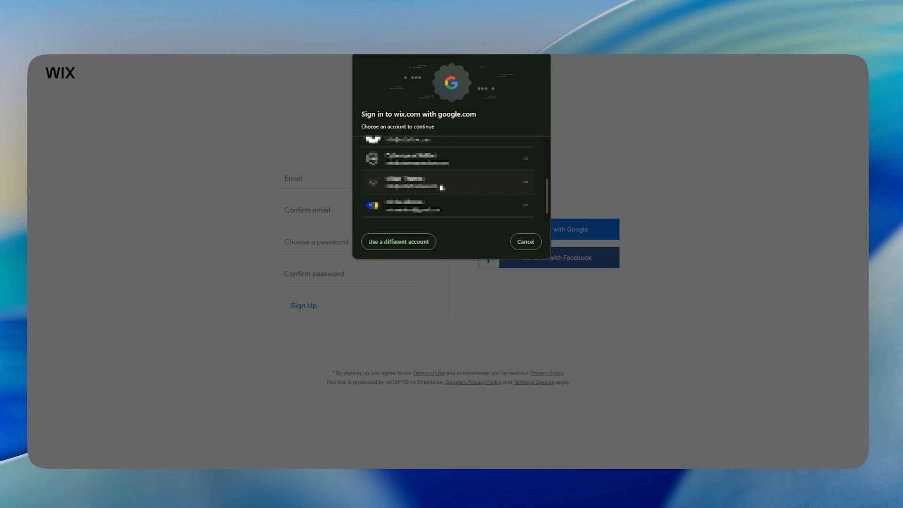
{"action": "left_click", "coordinate": [437, 158]}
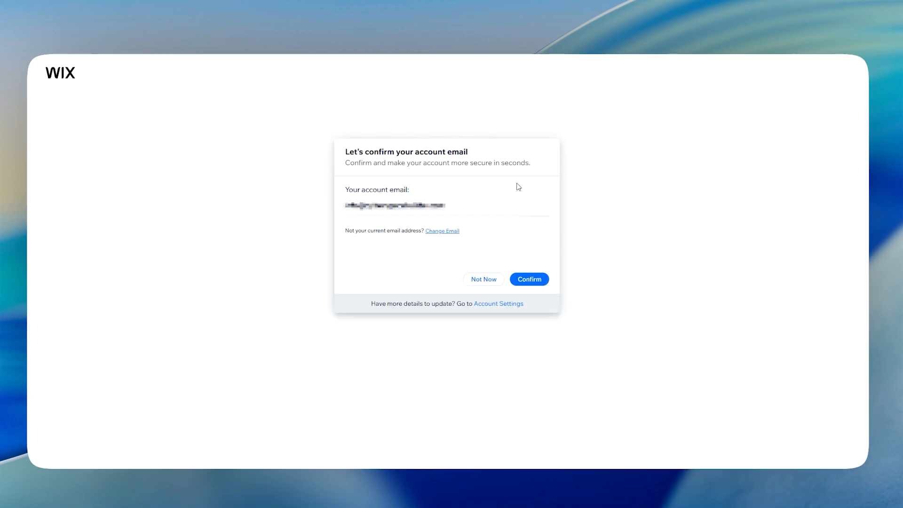
{"action": "left_click", "coordinate": [526, 280]}
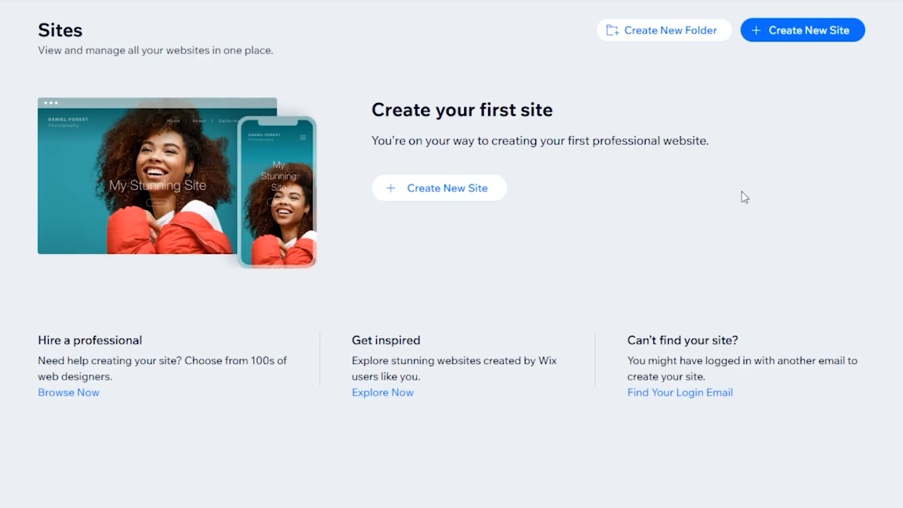
Create a new site through the AI setup chat and ask for help answering what the site is about.
{"action": "left_click", "coordinate": [461, 197]}
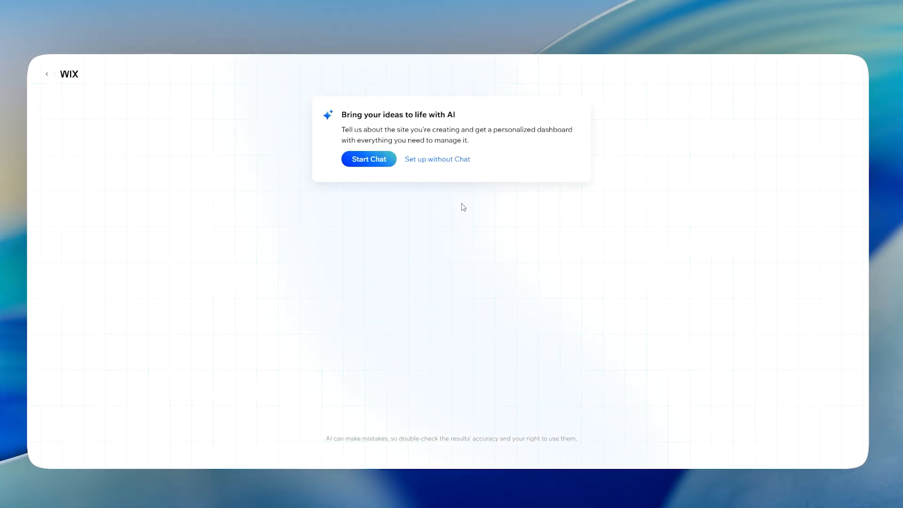
{"action": "left_click", "coordinate": [369, 163]}
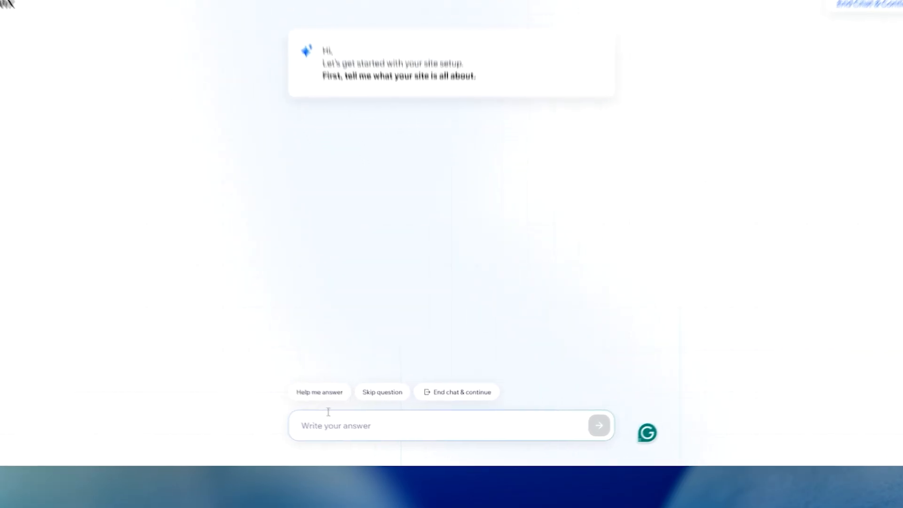
{"action": "left_click", "coordinate": [282, 376]}
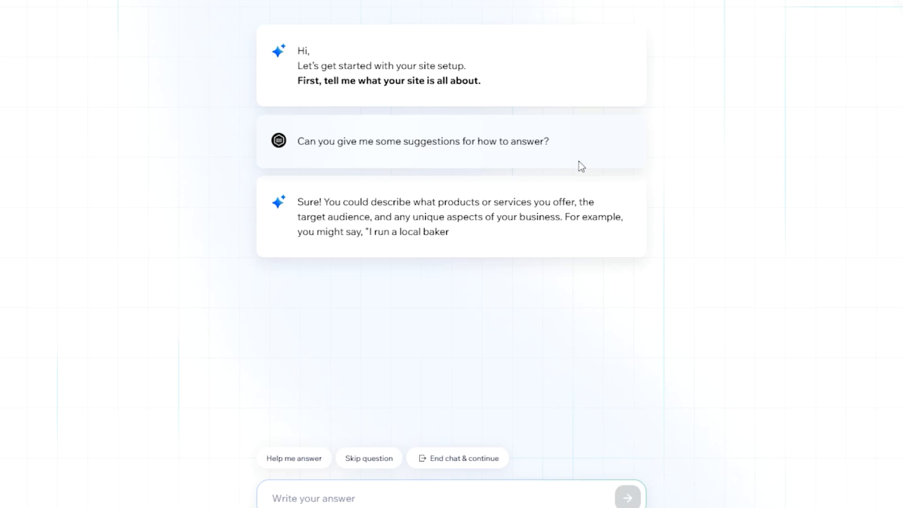
Answer the site name question with "Aruvi Textiles".
{"action": "left_click", "coordinate": [442, 498]}
{"action": "type", "text": "Ar"}
{"action": "type", "text": "uvi "}
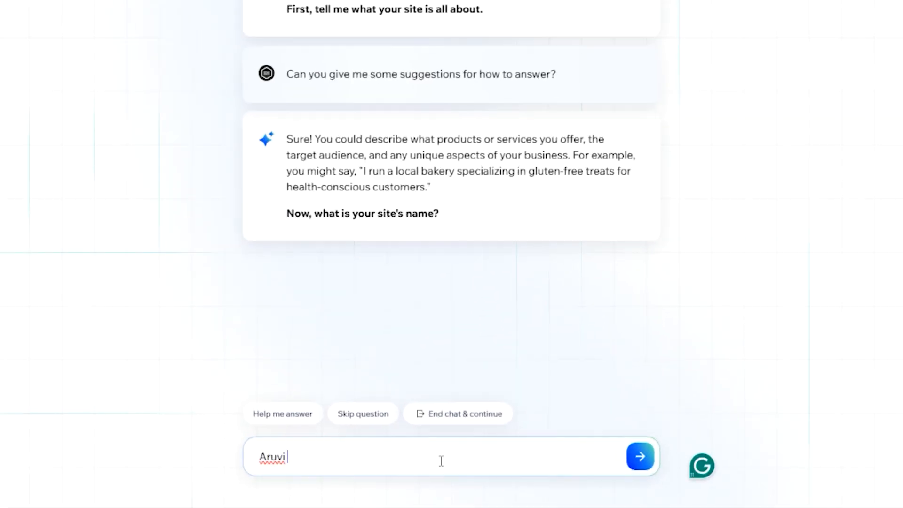
{"action": "type", "text": "Textiles"}
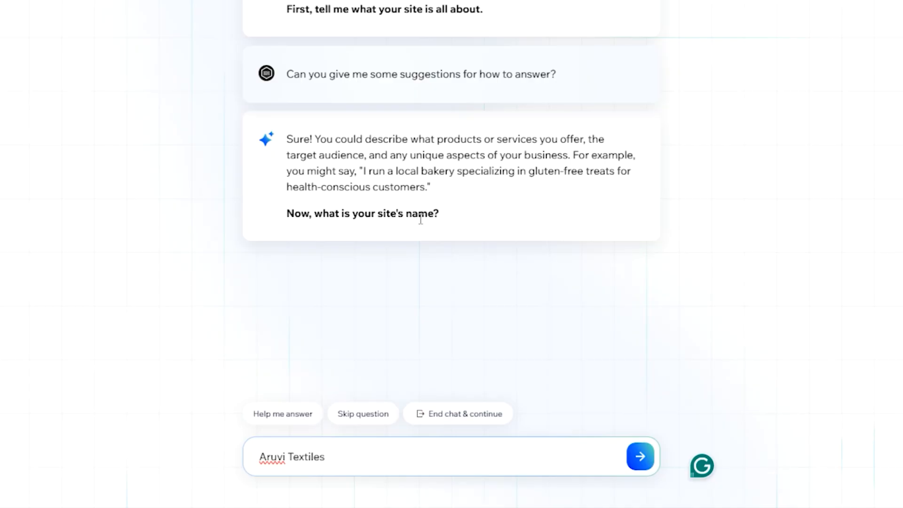
{"action": "left_click", "coordinate": [645, 467]}
Answer the question about the site's goals with "showcase latest collections".
{"action": "left_click_drag", "start_coordinate": [508, 306], "coordinate": [338, 327]}
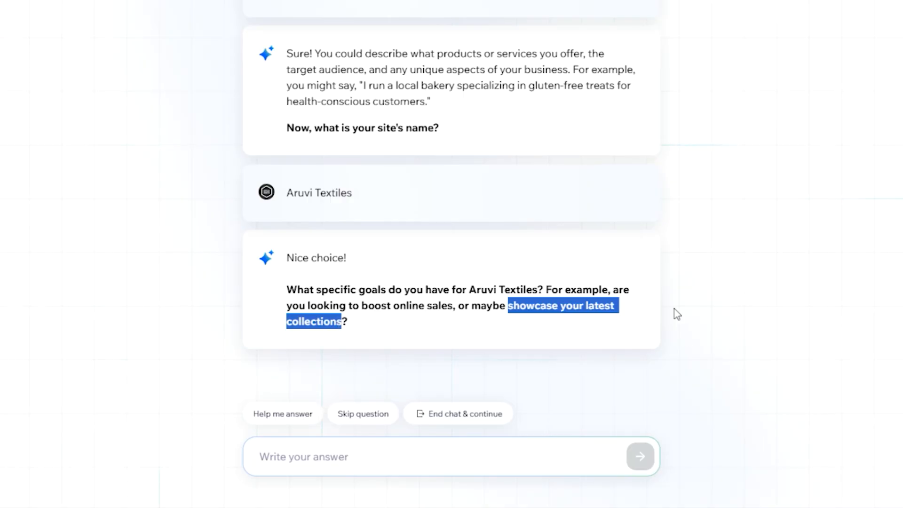
{"action": "left_click", "coordinate": [317, 459]}
{"action": "type", "text": "showcase latest collections"}
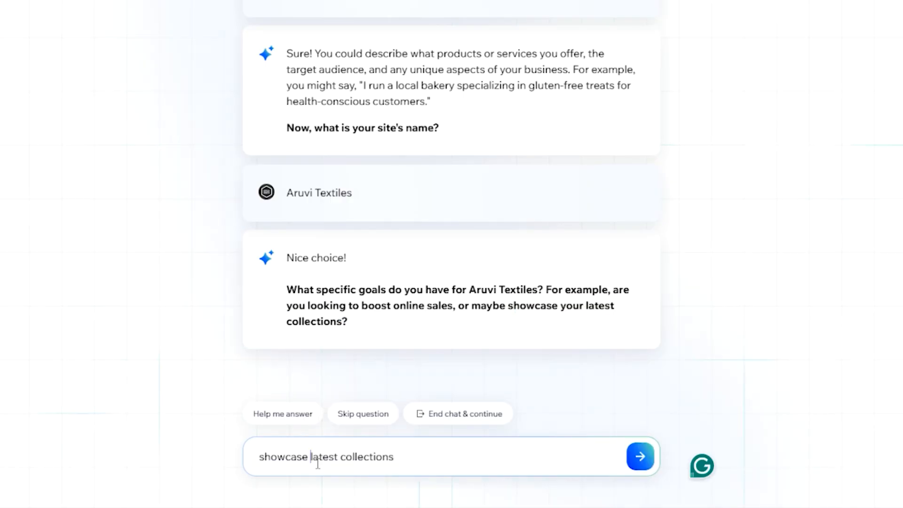
{"action": "key", "text": "Return"}
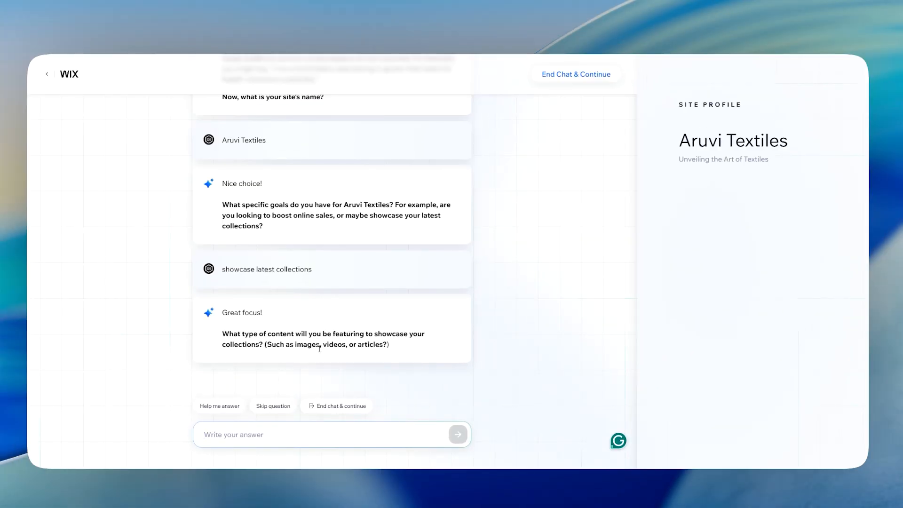
Answer the question about the featured content type with "Images".
{"action": "left_click_drag", "start_coordinate": [304, 349], "coordinate": [384, 346]}
{"action": "triple_click", "coordinate": [376, 346]}
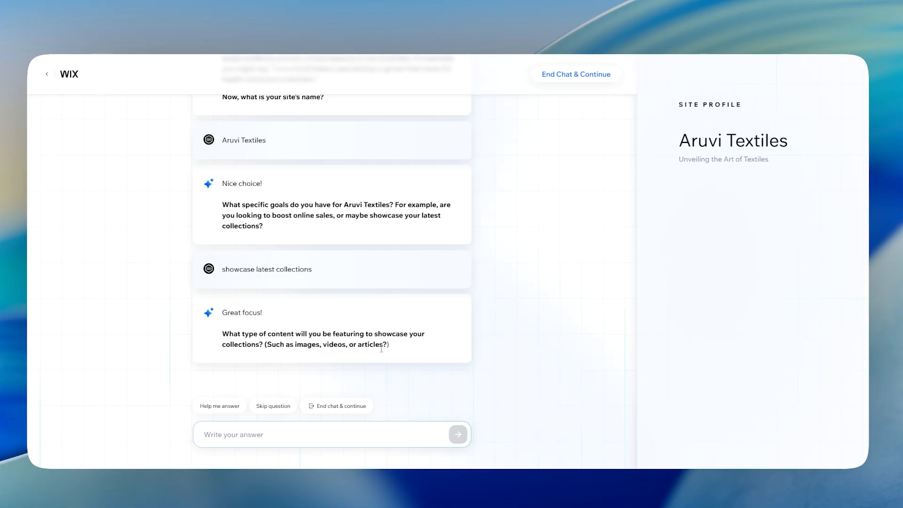
{"action": "left_click", "coordinate": [326, 429]}
{"action": "type", "text": "Images"}
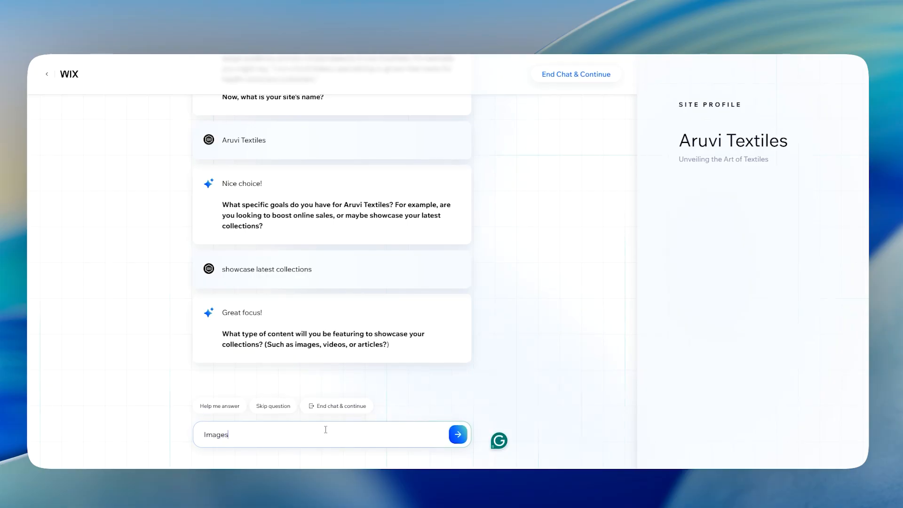
{"action": "key", "text": "Return"}
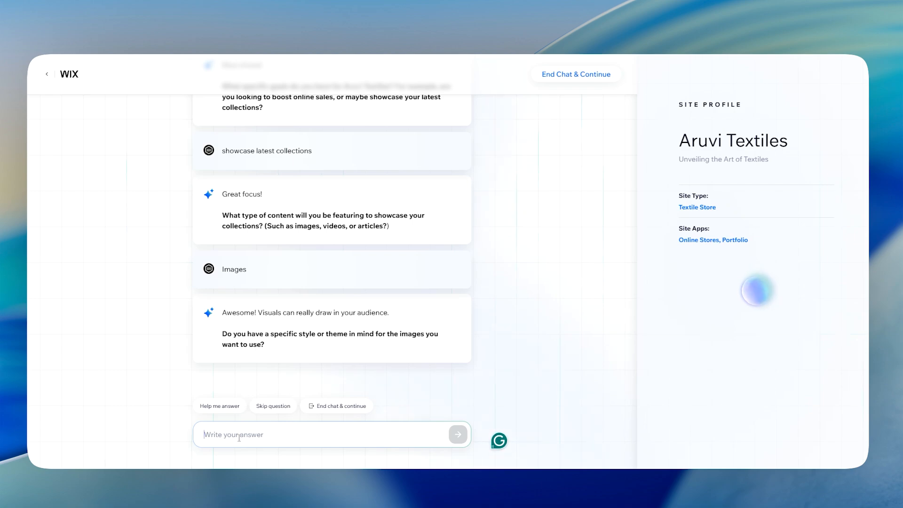
Give "Eco Friendly Fabrics" as the image theme and "Quality" as the unique selling point.
{"action": "type", "text": "Eco Friendly Fabrics"}
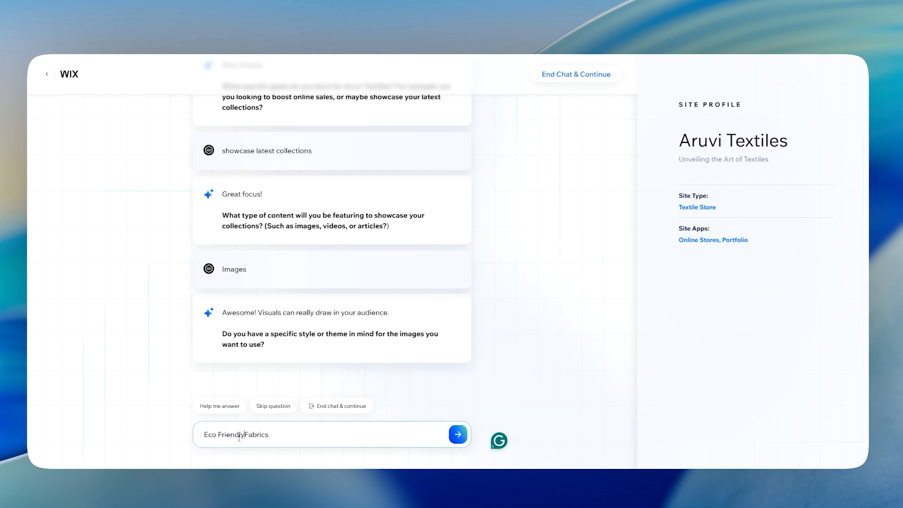
{"action": "key", "text": "Return"}
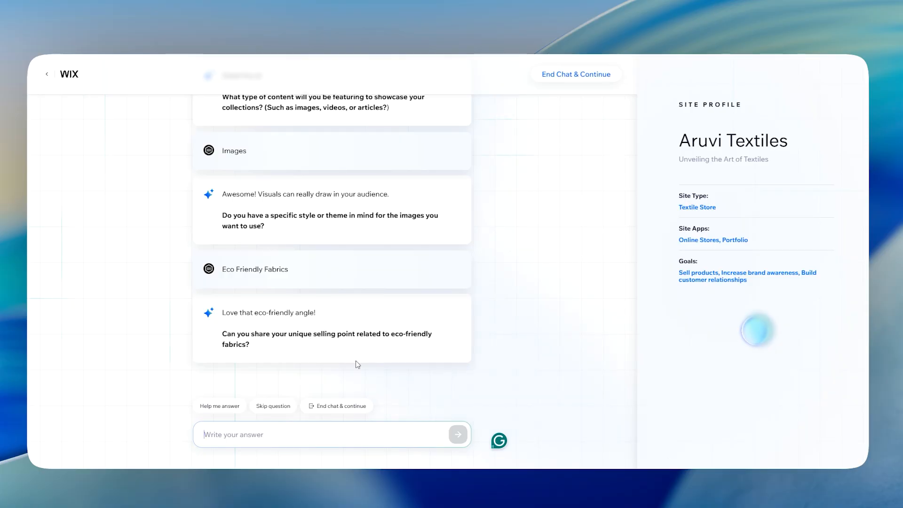
{"action": "type", "text": "Quality"}
{"action": "key", "text": "Return"}
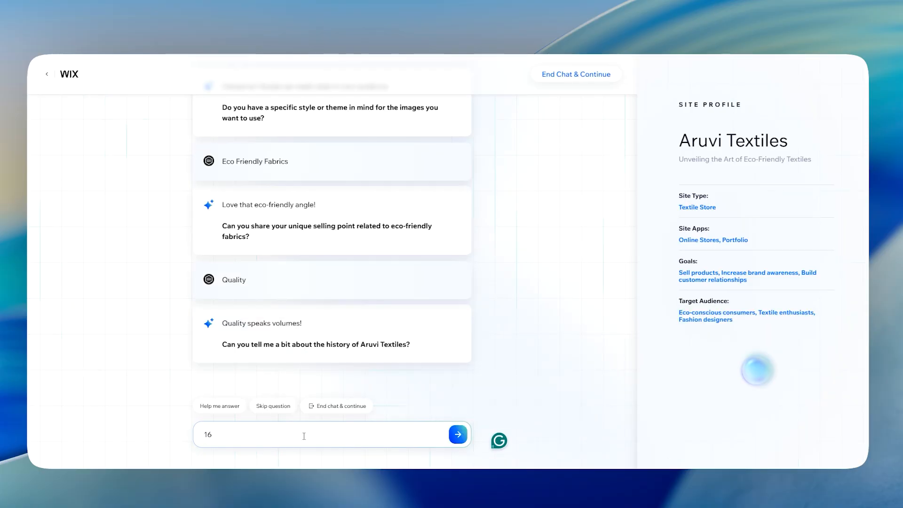
Answer the company history question with "16+ Years in business + Only Export busines in USA and UK. Exports only eco friendly fabrics".
{"action": "key", "text": "BackSpace"}
{"action": "key", "text": "BackSpace"}
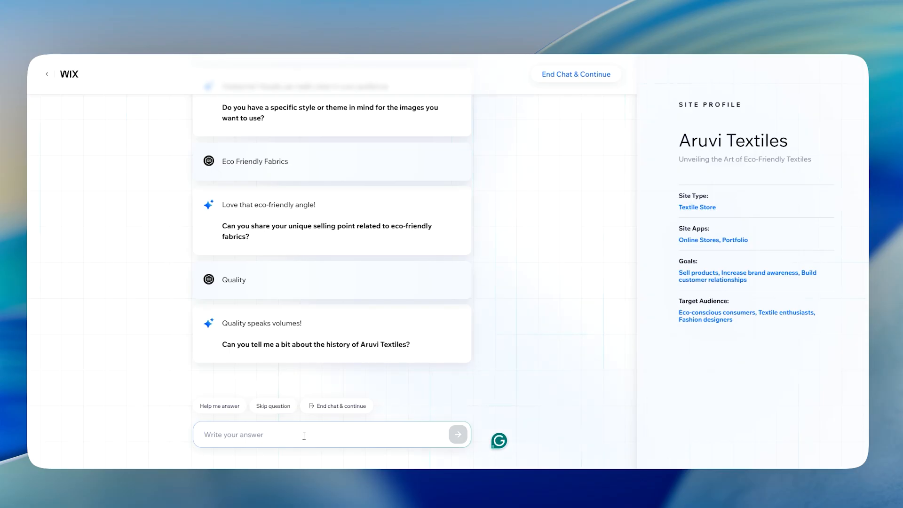
{"action": "type", "text": "16+ Years in bus"}
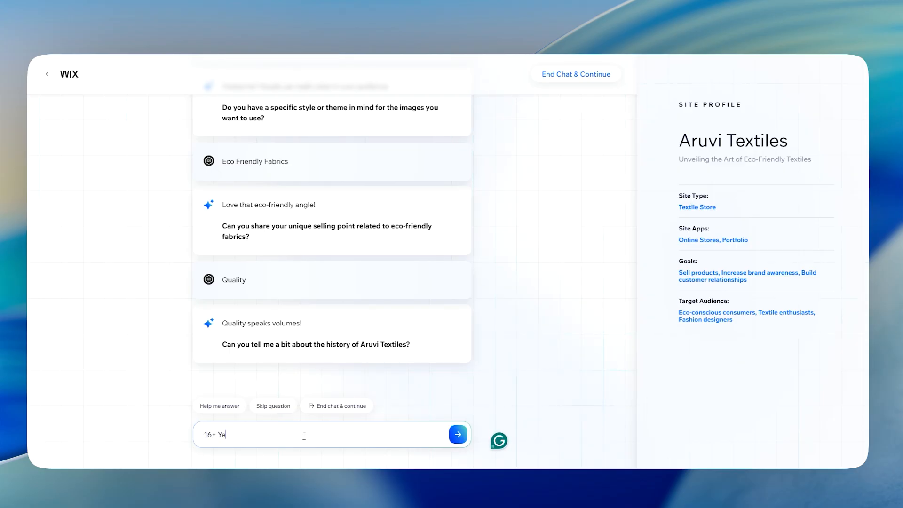
{"action": "key", "text": "Num_Lock"}
{"action": "type", "text": "iness"}
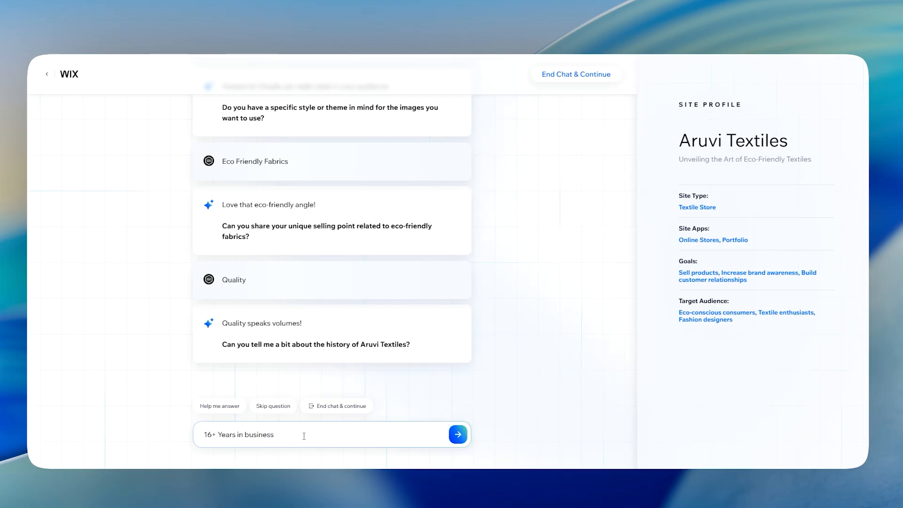
{"action": "type", "text": " + Only Export busines in USA and UK. Export"}
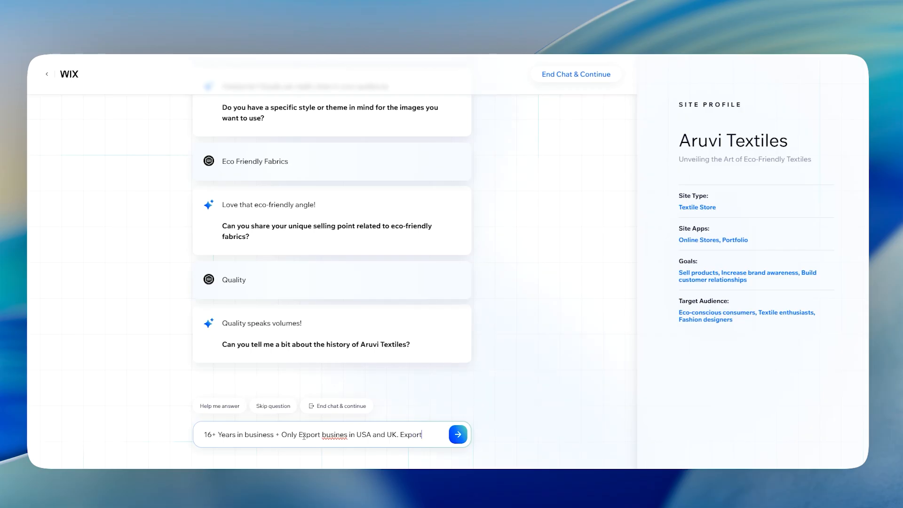
{"action": "type", "text": "s only eco friendly fabrics"}
{"action": "key", "text": "Return"}
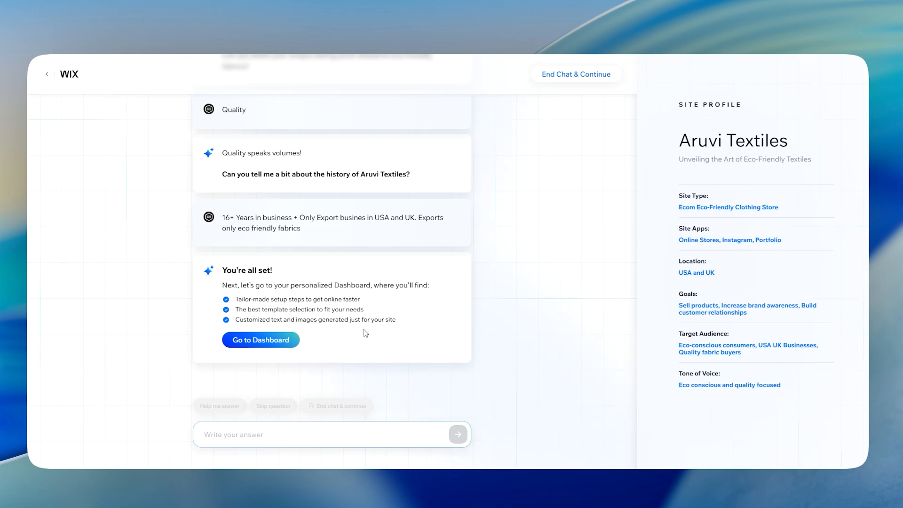
Finish the setup chat, have AI generate a website design, and regenerate it for a second version.
{"action": "left_click", "coordinate": [286, 344]}
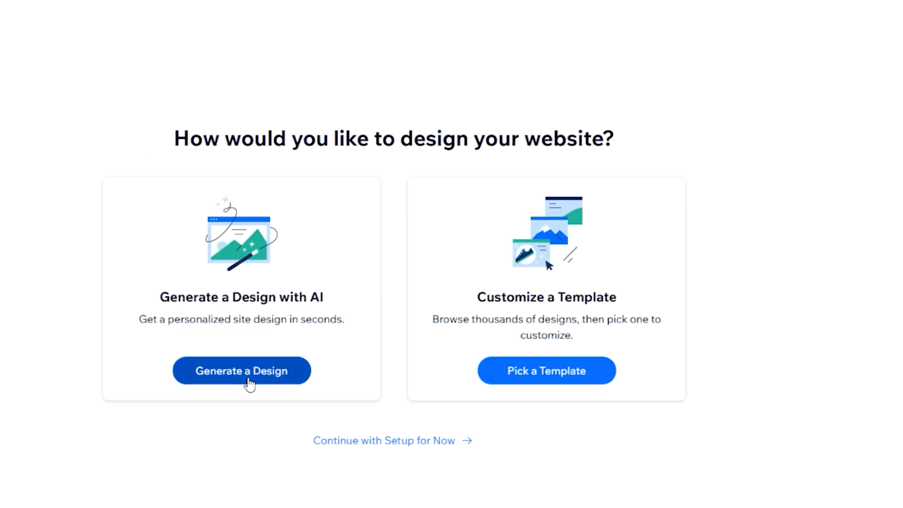
{"action": "left_click", "coordinate": [248, 377]}
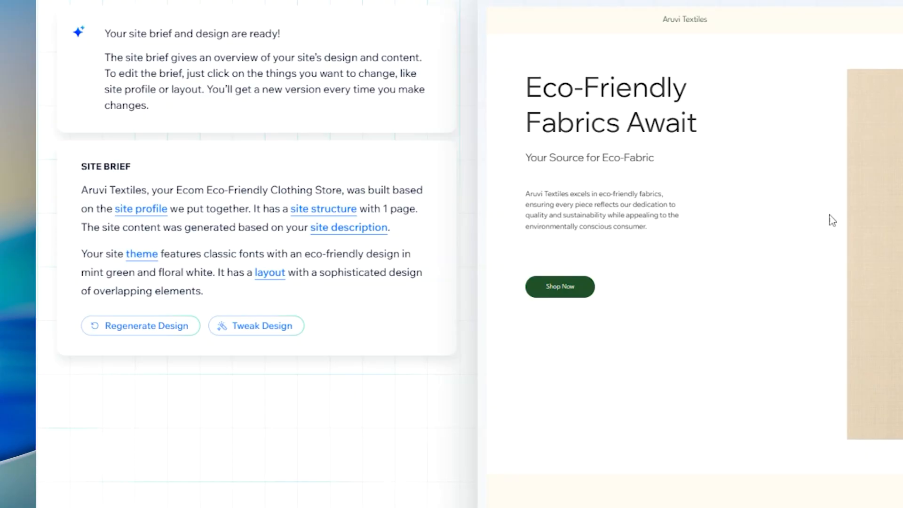
{"action": "left_click", "coordinate": [134, 328]}
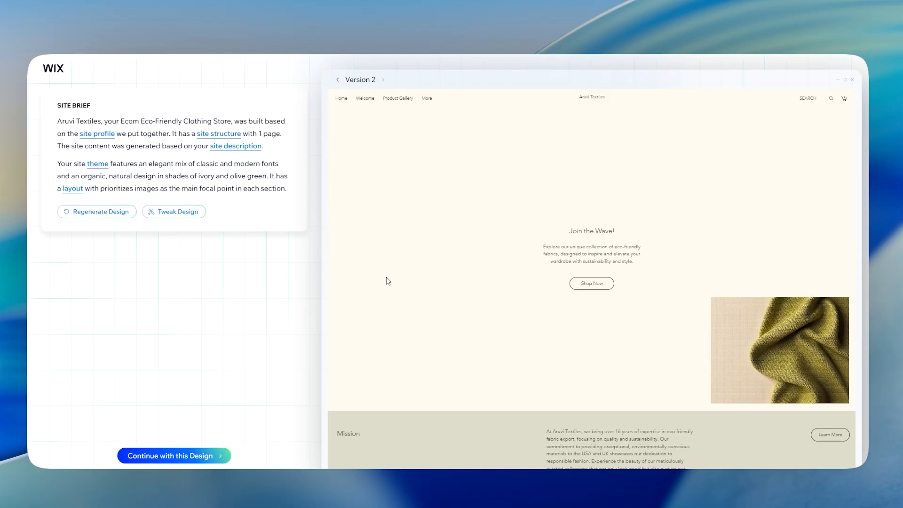
Review the Version 2 design, accept it, and continue to the site editor without setting up a domain.
{"action": "scroll", "coordinate": [577, 253], "scroll_direction": "down", "scroll_amount": 10}
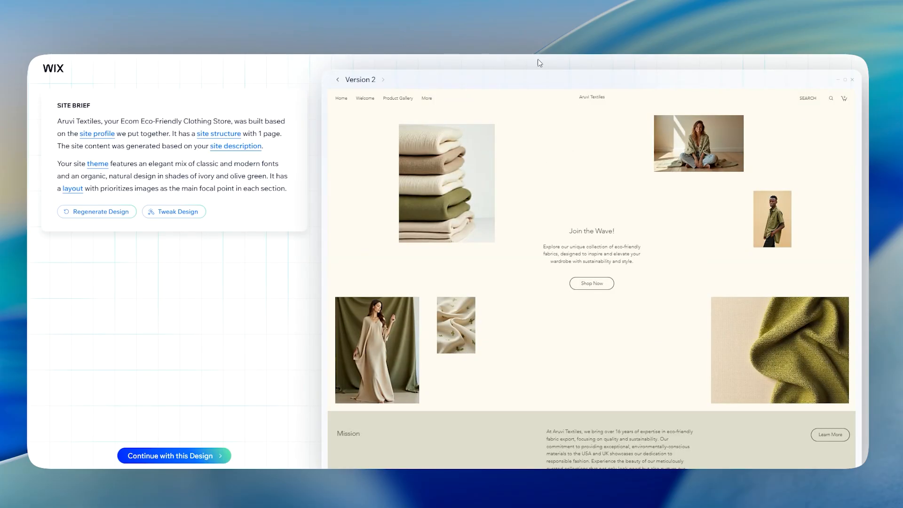
{"action": "scroll", "coordinate": [582, 252], "scroll_direction": "down", "scroll_amount": 6}
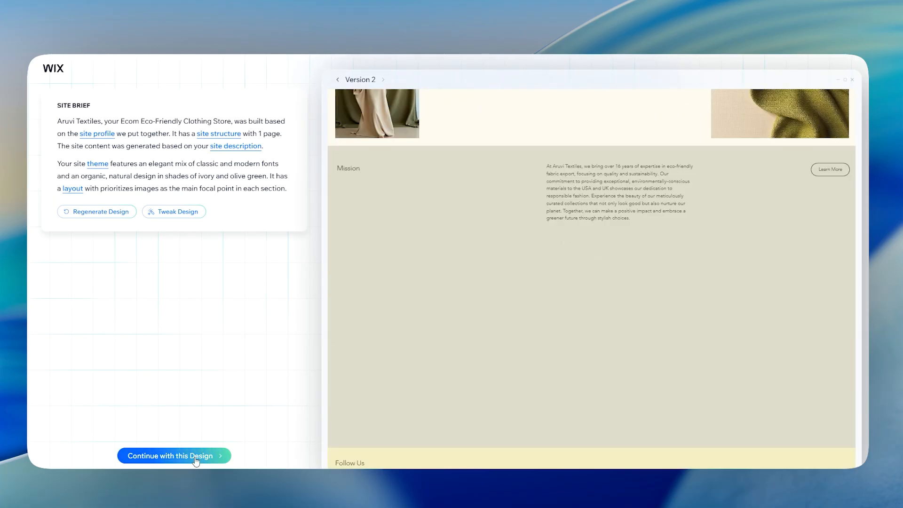
{"action": "left_click", "coordinate": [190, 456]}
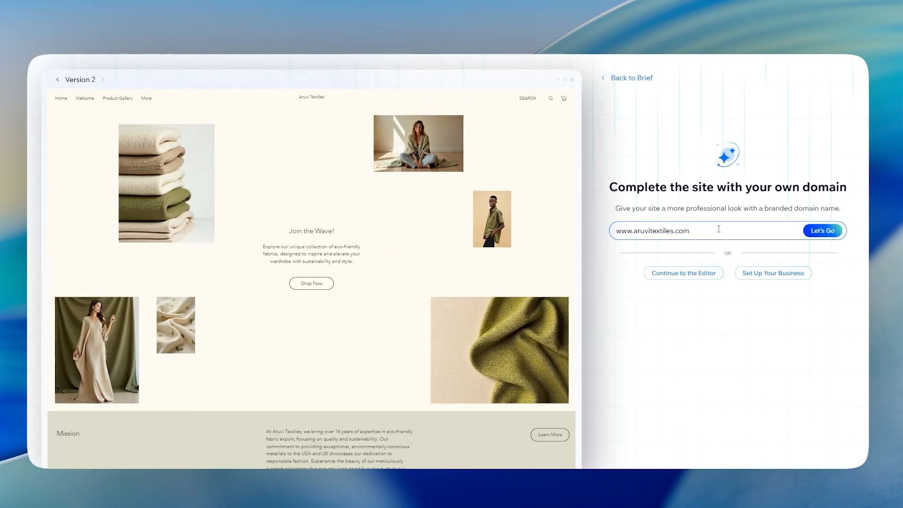
{"action": "left_click", "coordinate": [690, 278]}
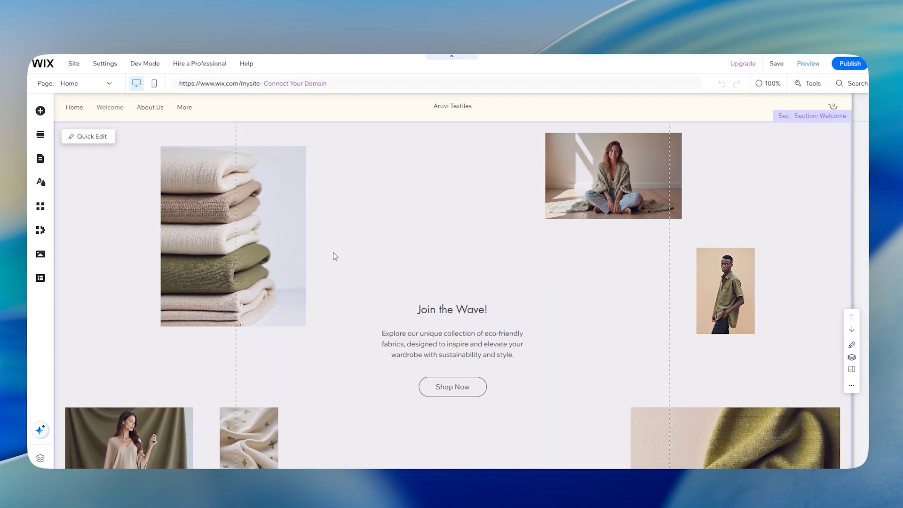
{"action": "scroll", "coordinate": [686, 283], "scroll_direction": "down", "scroll_amount": 15}
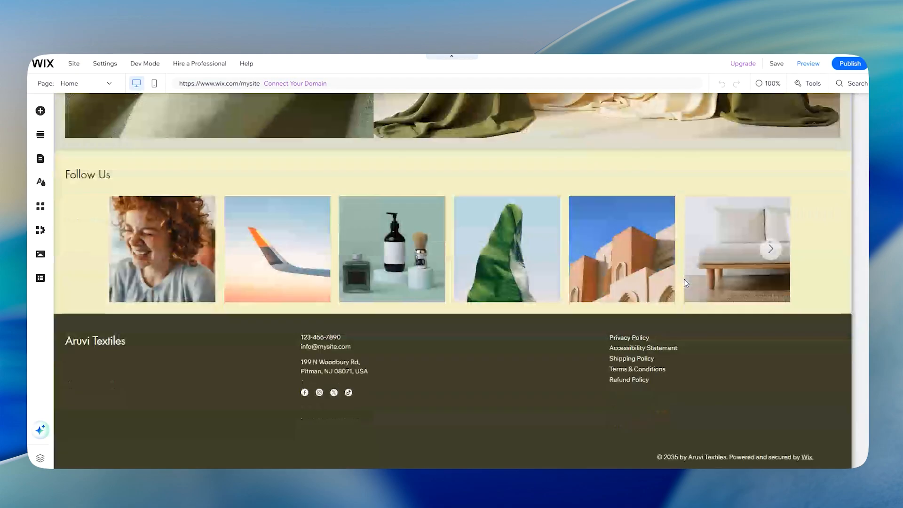
Open the site title text in the header for editing to view its text settings, and leave it as is.
{"action": "scroll", "coordinate": [654, 301], "scroll_direction": "up", "scroll_amount": 15}
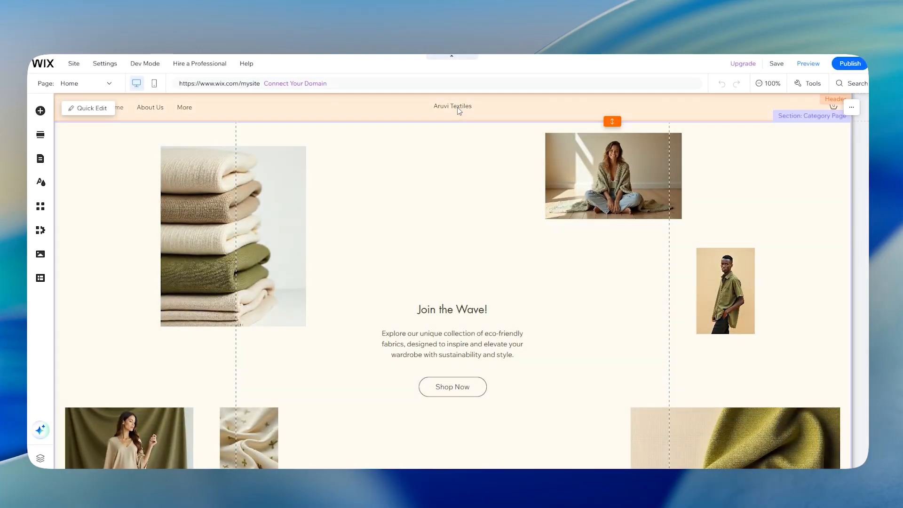
{"action": "left_click", "coordinate": [460, 110]}
{"action": "left_click", "coordinate": [459, 109]}
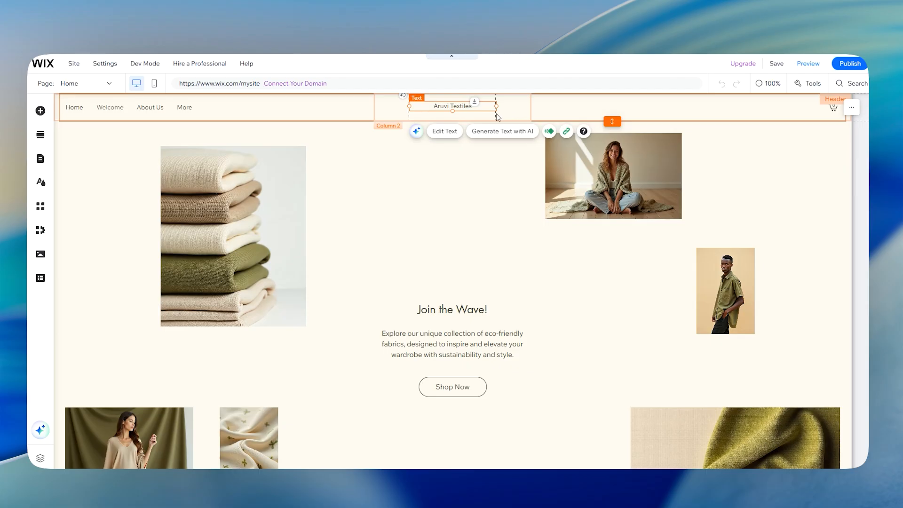
{"action": "double_click", "coordinate": [465, 106]}
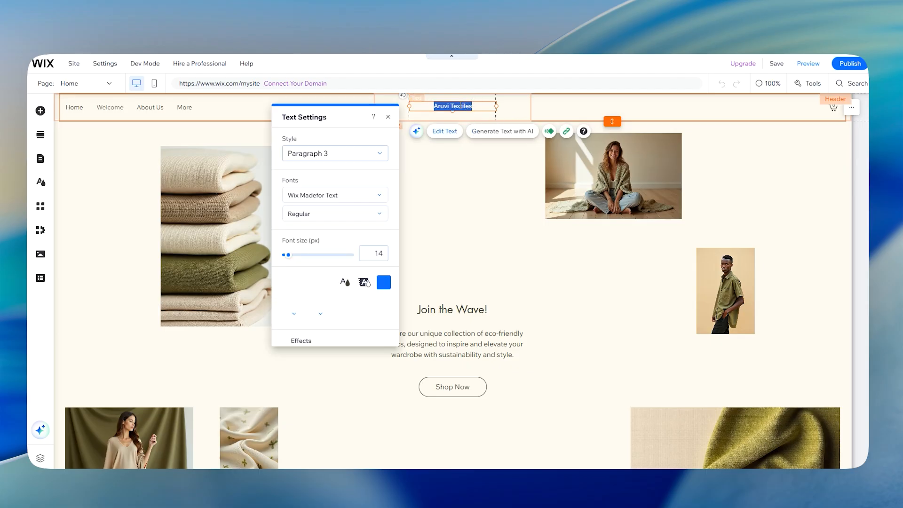
{"action": "key", "text": "Escape"}
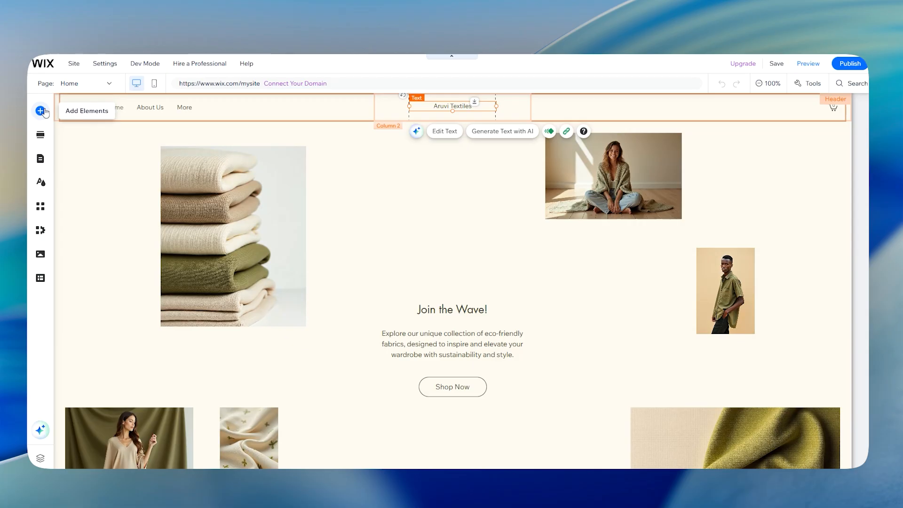
Browse the text, image and button elements that can be added to the page.
{"action": "left_click", "coordinate": [40, 111]}
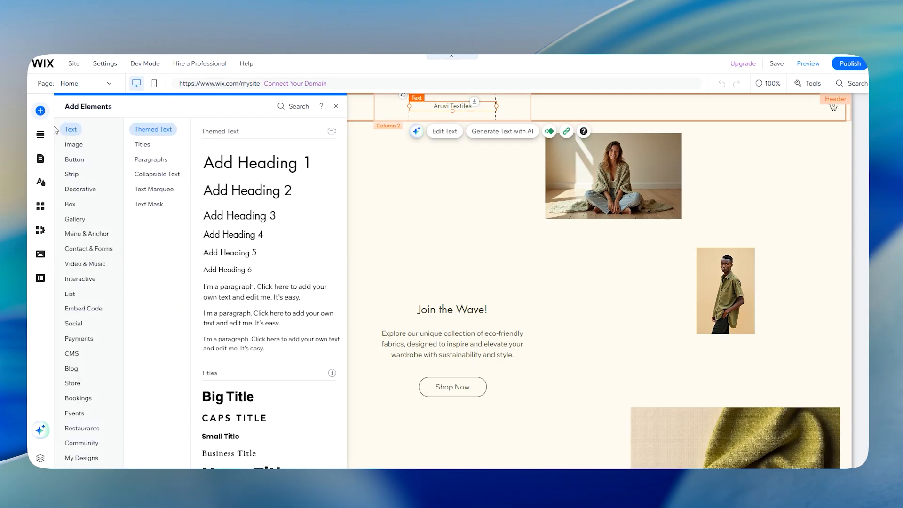
{"action": "left_click", "coordinate": [68, 145]}
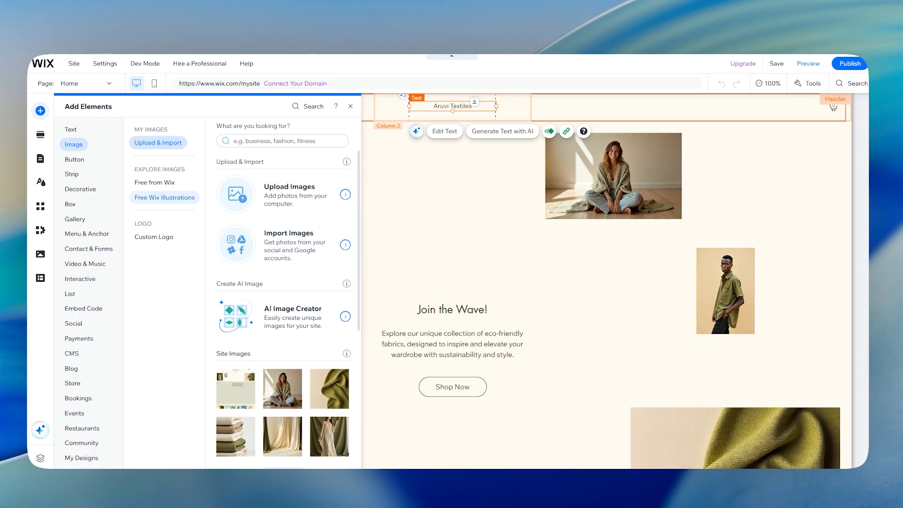
{"action": "left_click", "coordinate": [72, 162]}
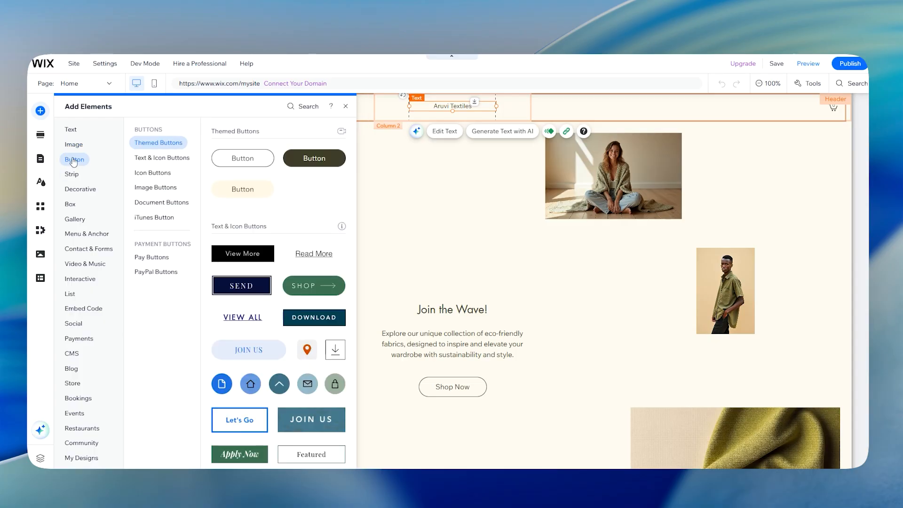
Add the "Grow Your Vision" Welcome section between the hero and Mission sections, and undo the addition.
{"action": "left_click", "coordinate": [40, 135]}
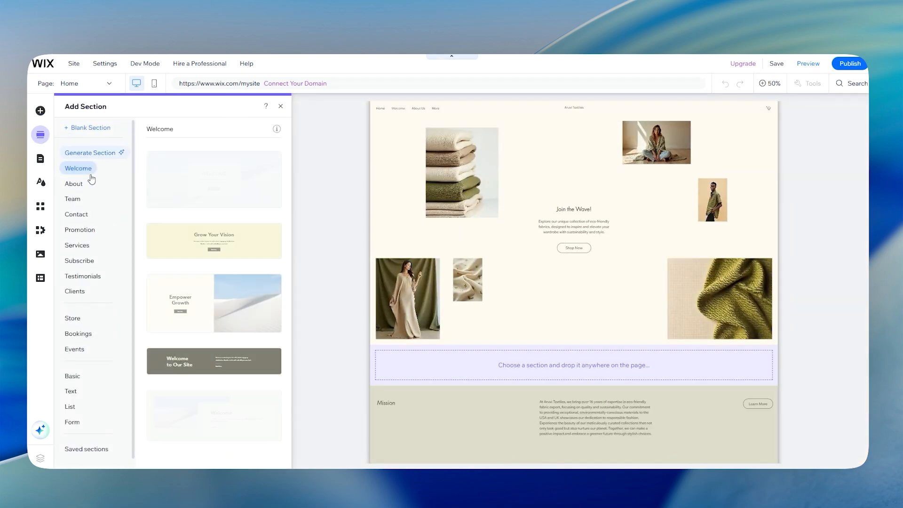
{"action": "left_click_drag", "start_coordinate": [212, 241], "coordinate": [615, 365]}
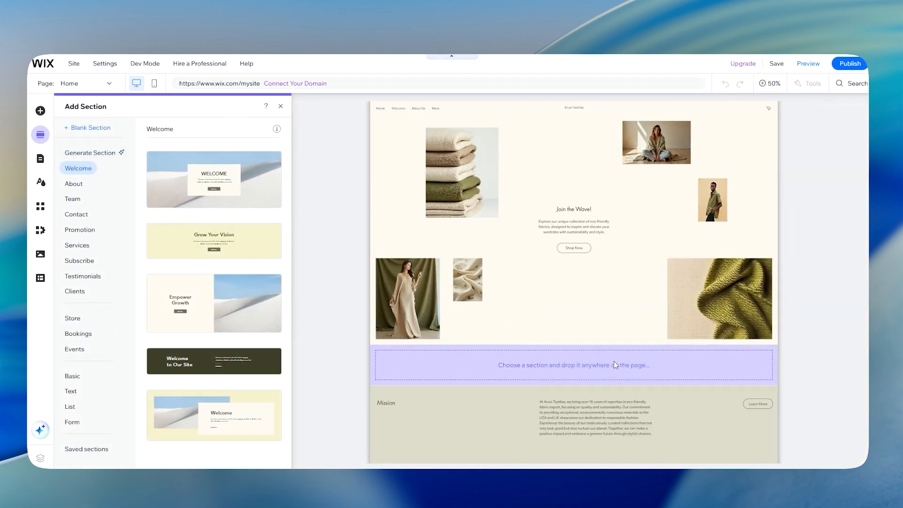
{"action": "key", "text": "ctrl+z"}
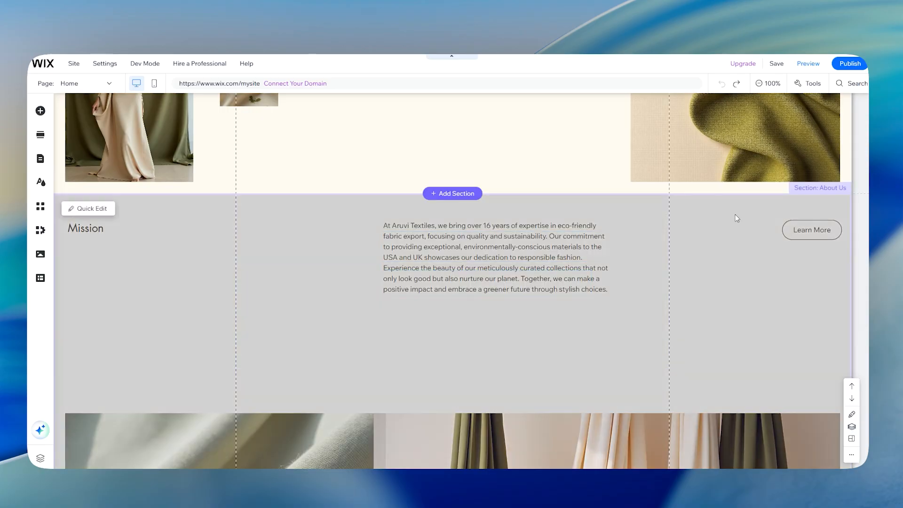
Browse the ready-made About, Team and Contact section templates without adding any.
{"action": "left_click", "coordinate": [40, 134]}
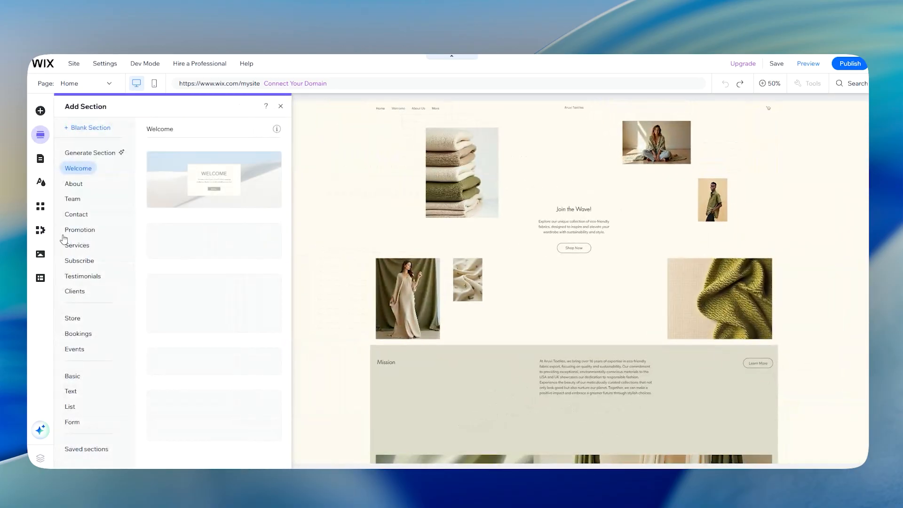
{"action": "left_click", "coordinate": [75, 185]}
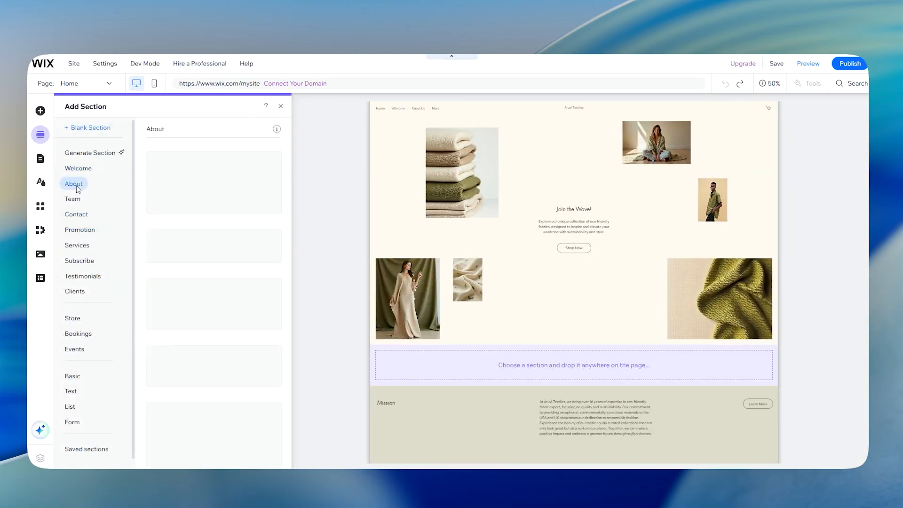
{"action": "left_click", "coordinate": [76, 199]}
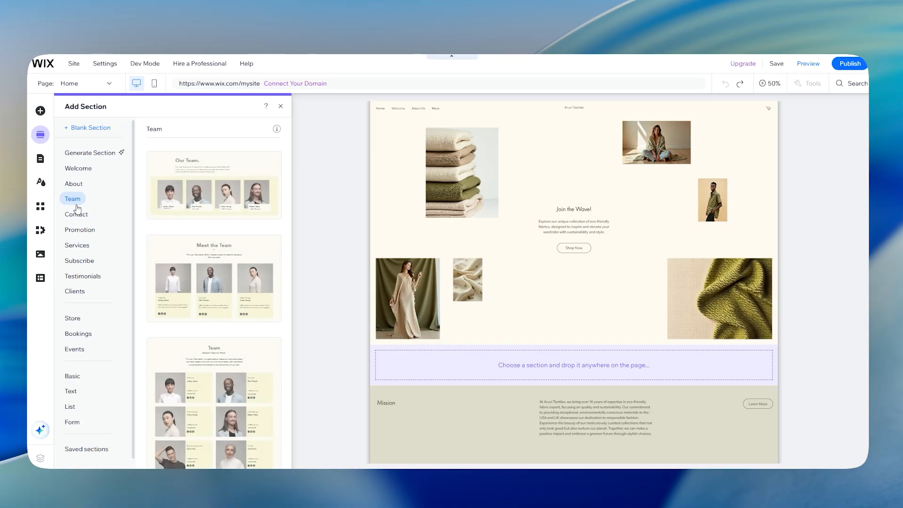
{"action": "left_click", "coordinate": [78, 213]}
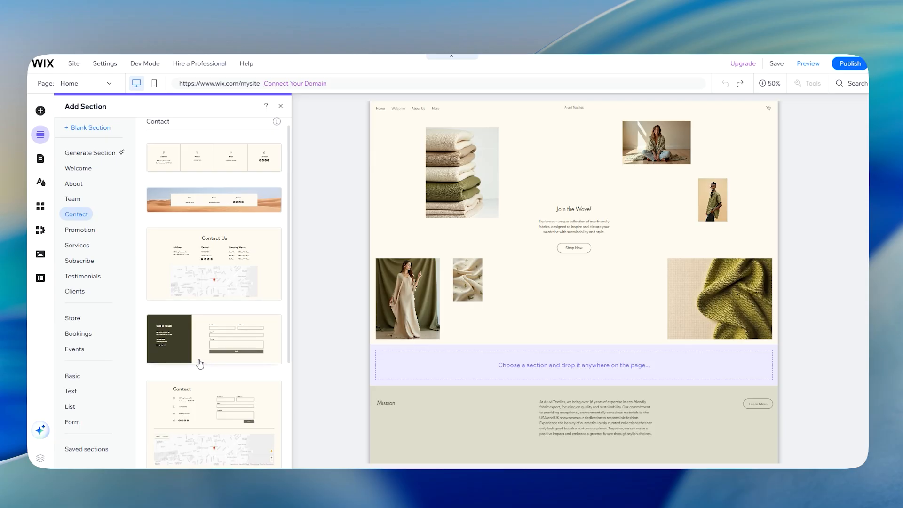
Review the site's page list with the Home page's options, and view the site design settings.
{"action": "left_click", "coordinate": [40, 159]}
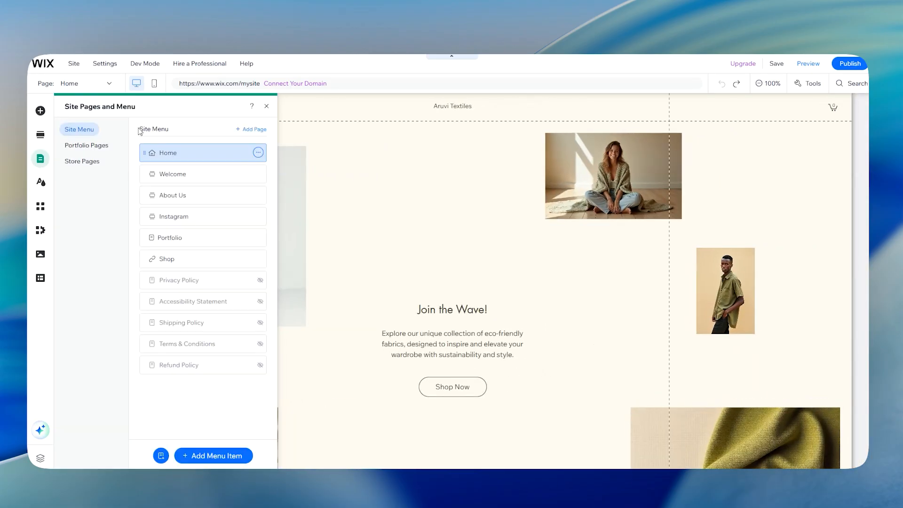
{"action": "left_click", "coordinate": [259, 153]}
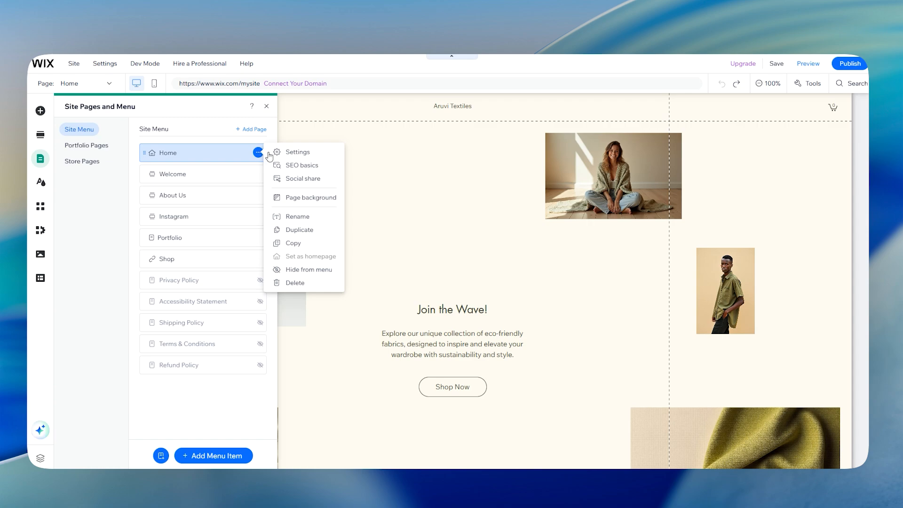
{"action": "left_click", "coordinate": [45, 186]}
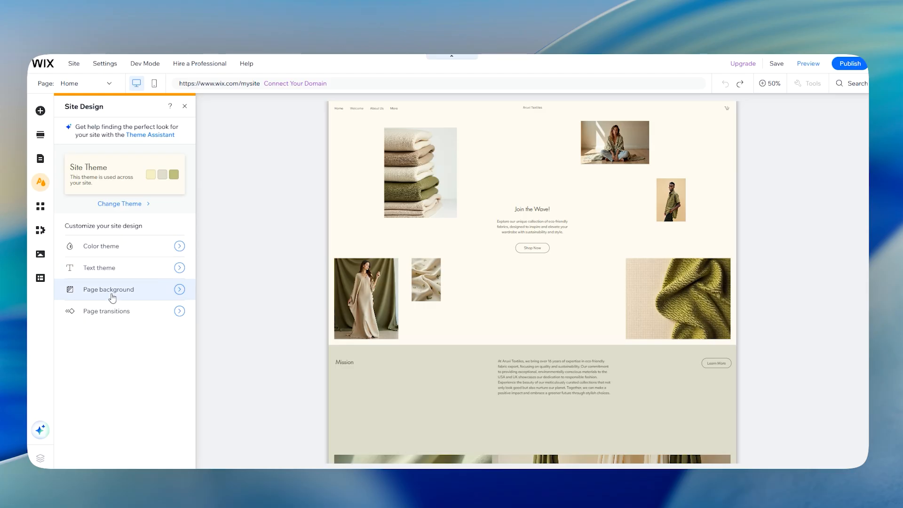
Look through the App Market and the Wix Stores setup tools for the business.
{"action": "left_click", "coordinate": [41, 206]}
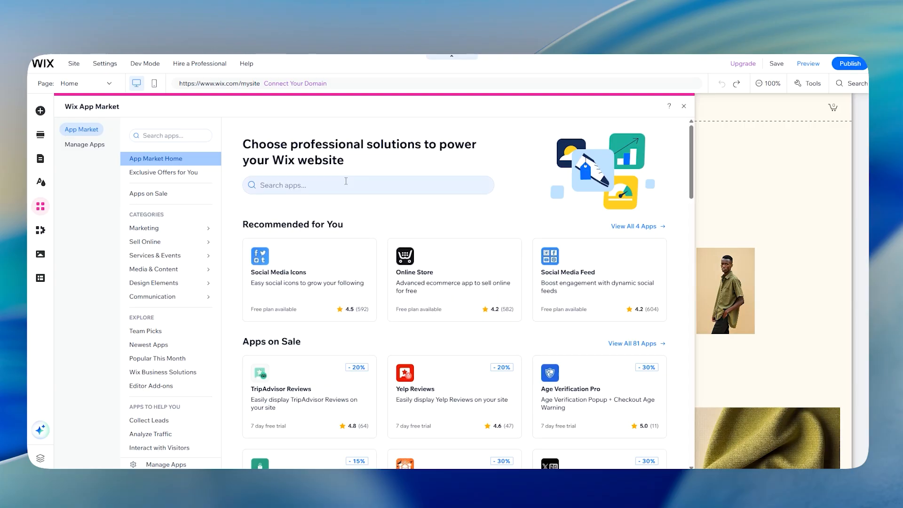
{"action": "left_click", "coordinate": [41, 240]}
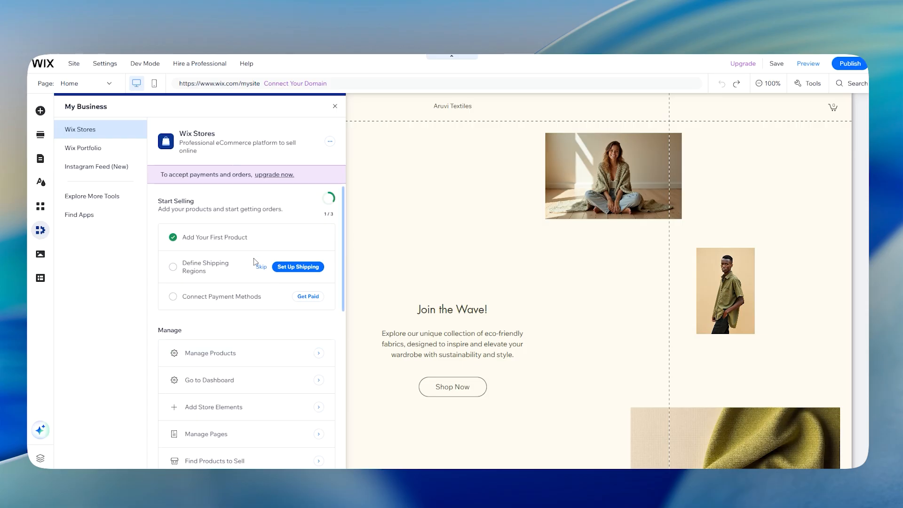
View the site's media files and the CMS introduction, and return to the page canvas.
{"action": "left_click", "coordinate": [41, 254]}
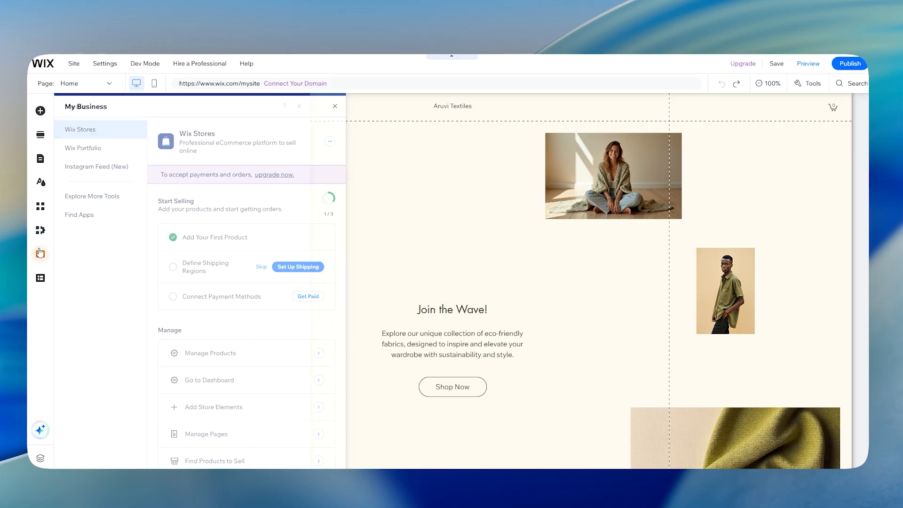
{"action": "mouse_move", "coordinate": [135, 245]}
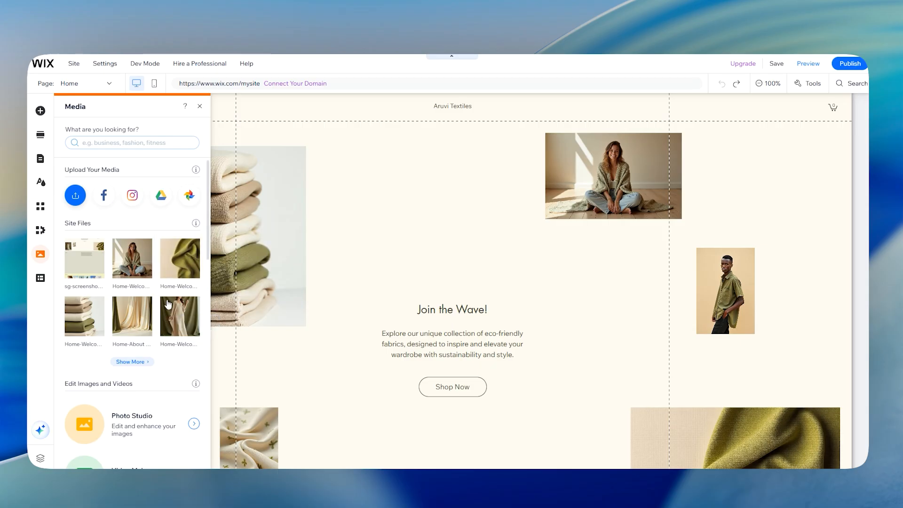
{"action": "mouse_move", "coordinate": [160, 303]}
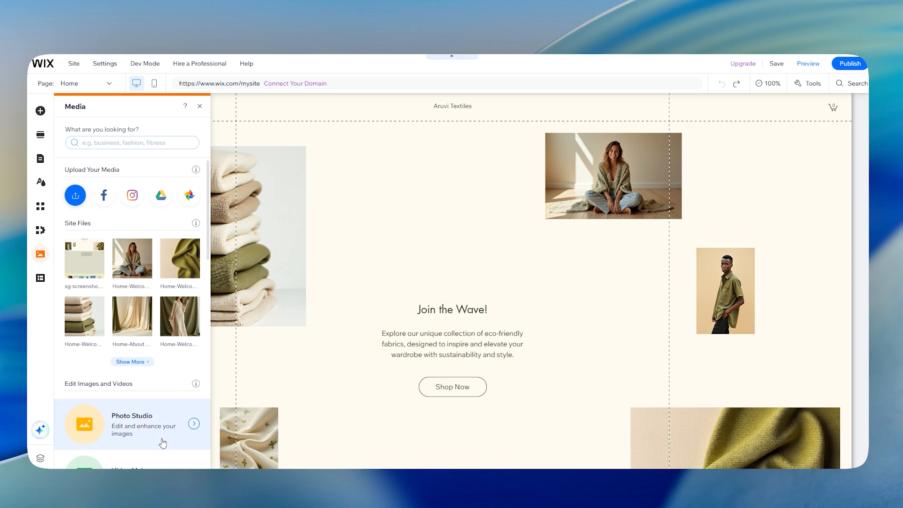
{"action": "left_click", "coordinate": [41, 278]}
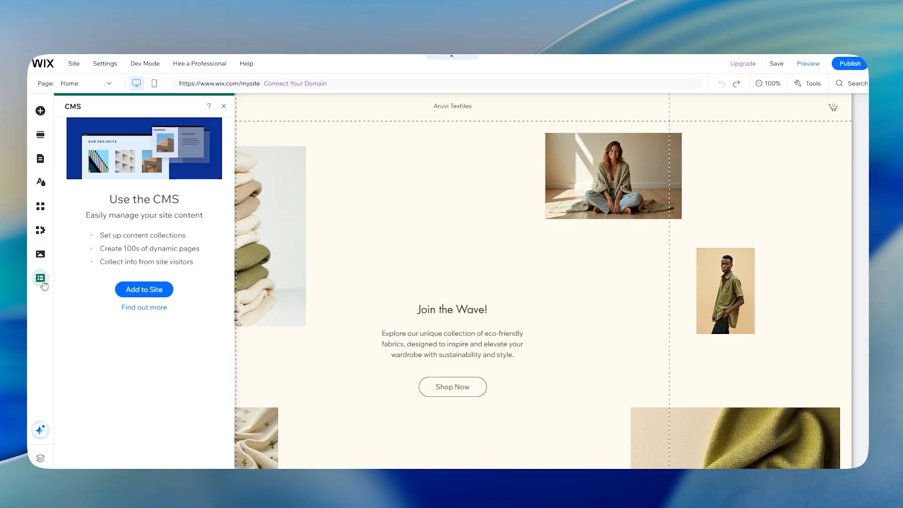
{"action": "left_click", "coordinate": [224, 106]}
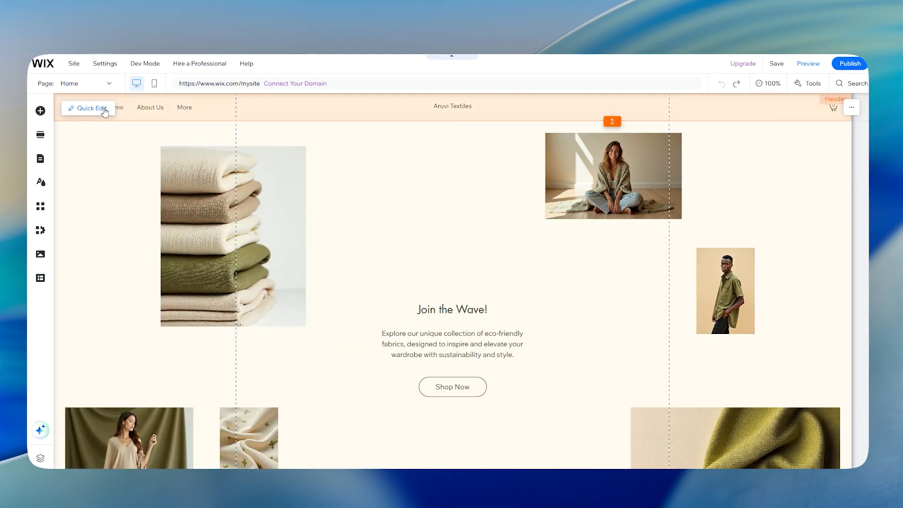
Select the header's horizontal menu and review the pages it manages, without changing them.
{"action": "left_click", "coordinate": [134, 109]}
{"action": "scroll", "coordinate": [252, 162], "scroll_direction": "down", "scroll_amount": 1}
{"action": "scroll", "coordinate": [252, 162], "scroll_direction": "up", "scroll_amount": 1}
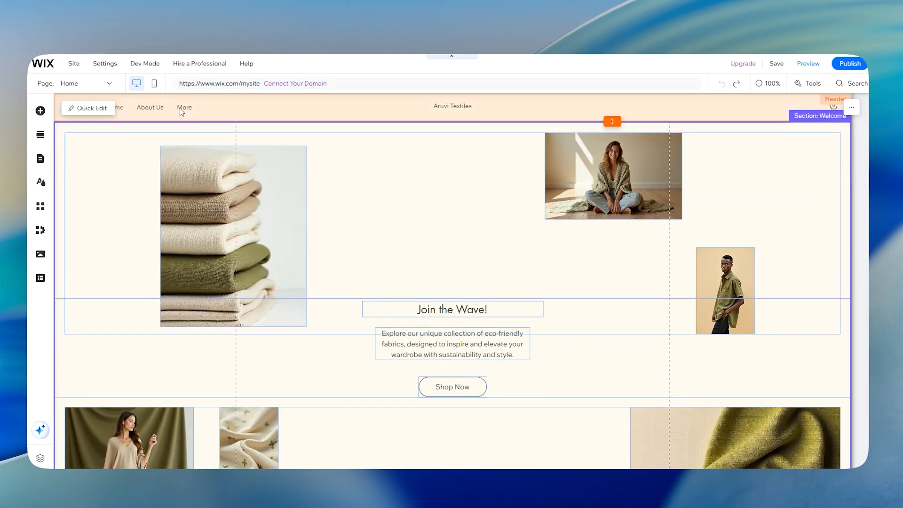
{"action": "left_click", "coordinate": [154, 107]}
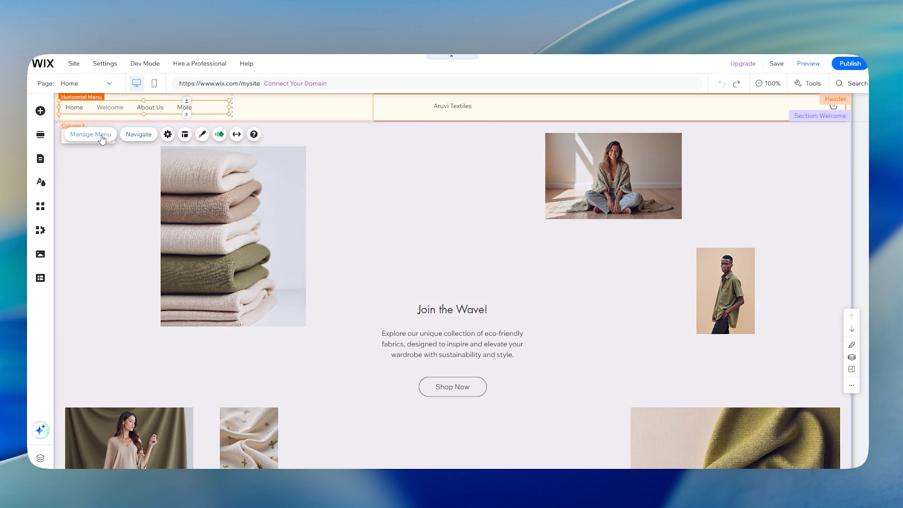
{"action": "left_click", "coordinate": [101, 138]}
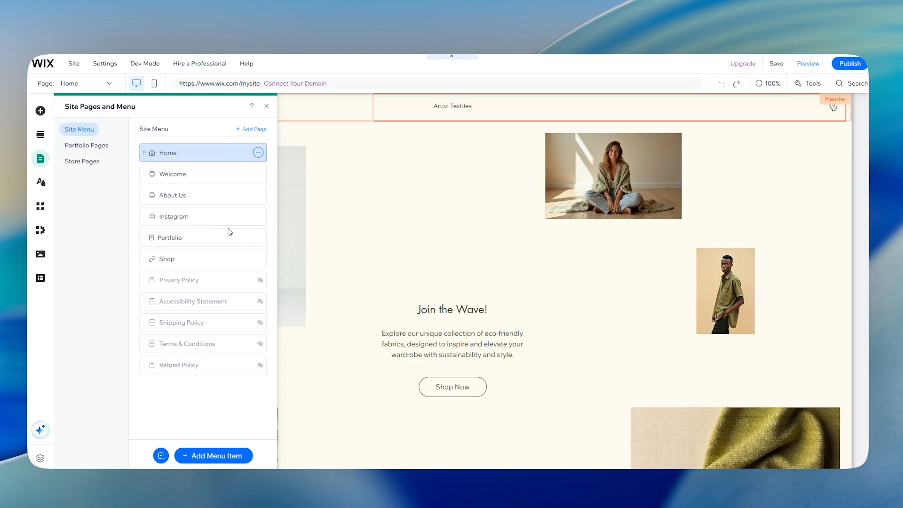
{"action": "left_click", "coordinate": [267, 106]}
Open the "Join the Wave!" heading for text editing to view its settings, and select the paragraph below it.
{"action": "left_click", "coordinate": [461, 312]}
{"action": "double_click", "coordinate": [461, 310]}
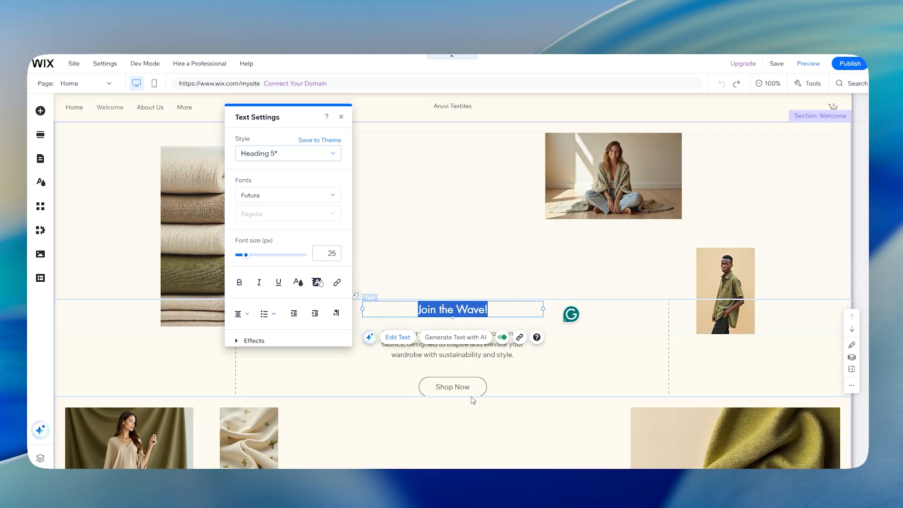
{"action": "left_click", "coordinate": [476, 357]}
{"action": "scroll", "coordinate": [472, 383], "scroll_direction": "down", "scroll_amount": 2}
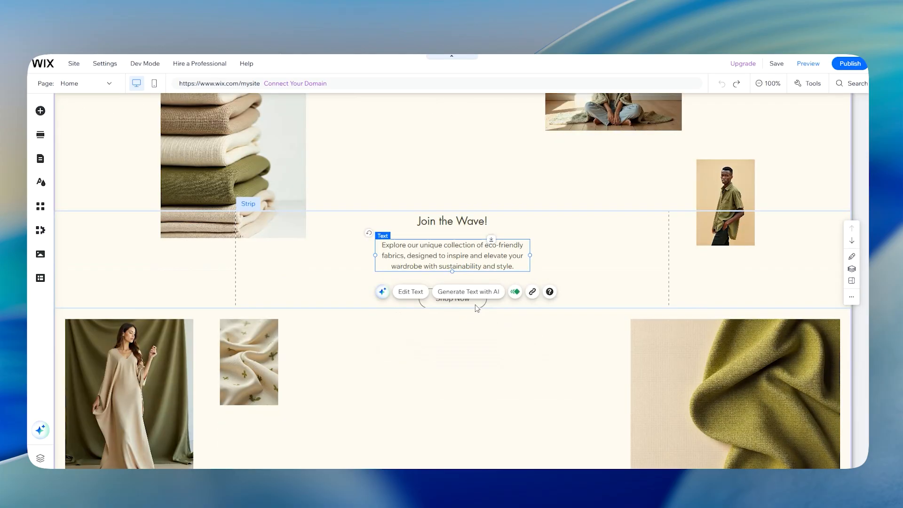
Review the Page and Web address link options for the Shop Now button without setting a link.
{"action": "left_click", "coordinate": [475, 304]}
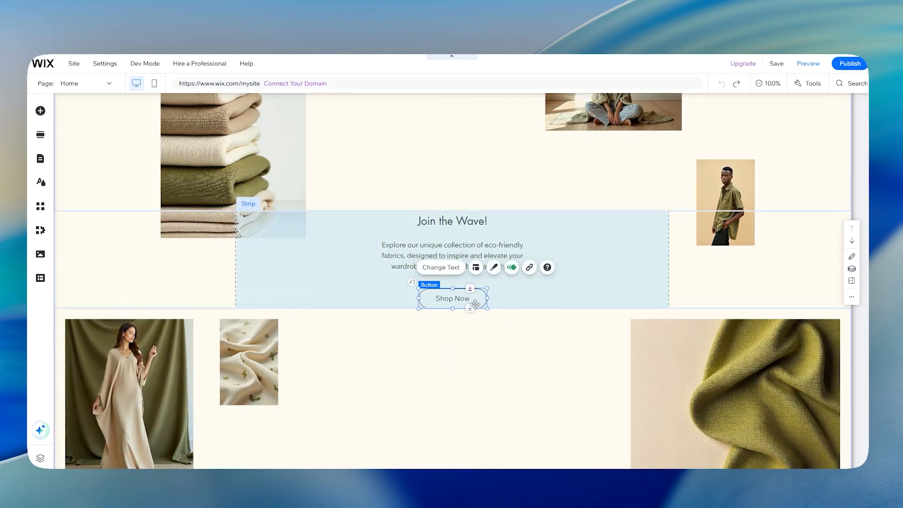
{"action": "left_click", "coordinate": [528, 267]}
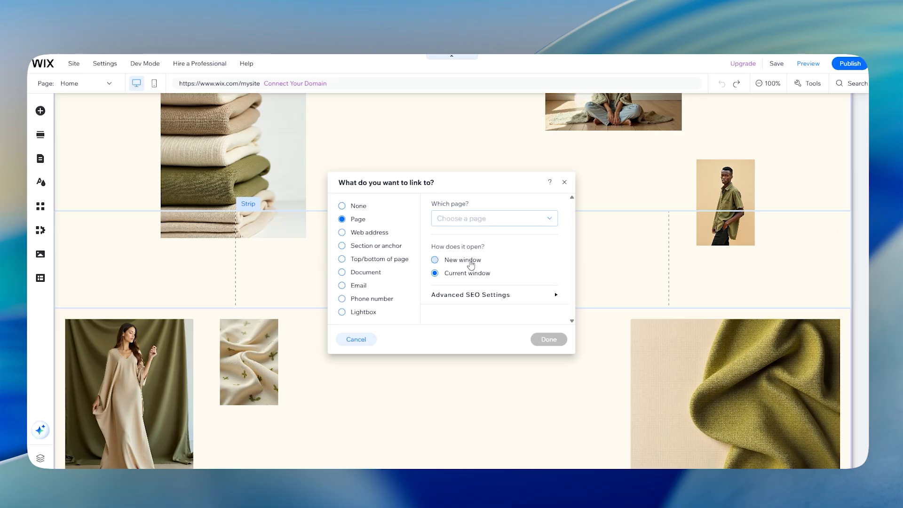
{"action": "left_click", "coordinate": [471, 295]}
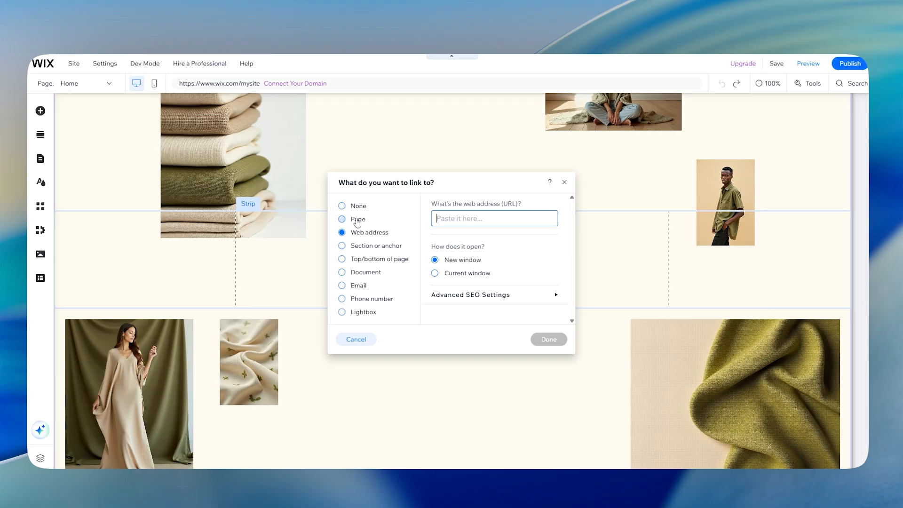
{"action": "left_click", "coordinate": [564, 182]}
Open the Mission paragraph in the About Us section for text editing, and view the AI text generator without generating anything.
{"action": "scroll", "coordinate": [572, 242], "scroll_direction": "down", "scroll_amount": 7}
{"action": "left_click", "coordinate": [466, 235]}
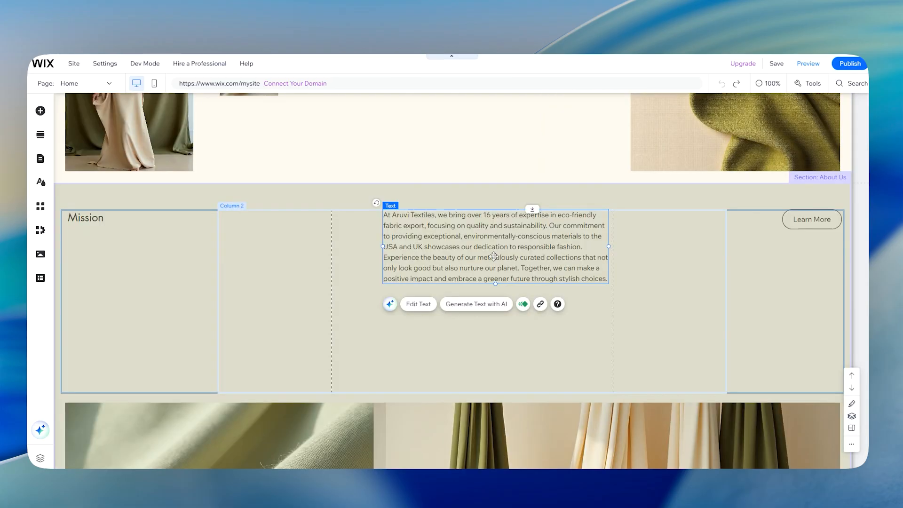
{"action": "double_click", "coordinate": [477, 221]}
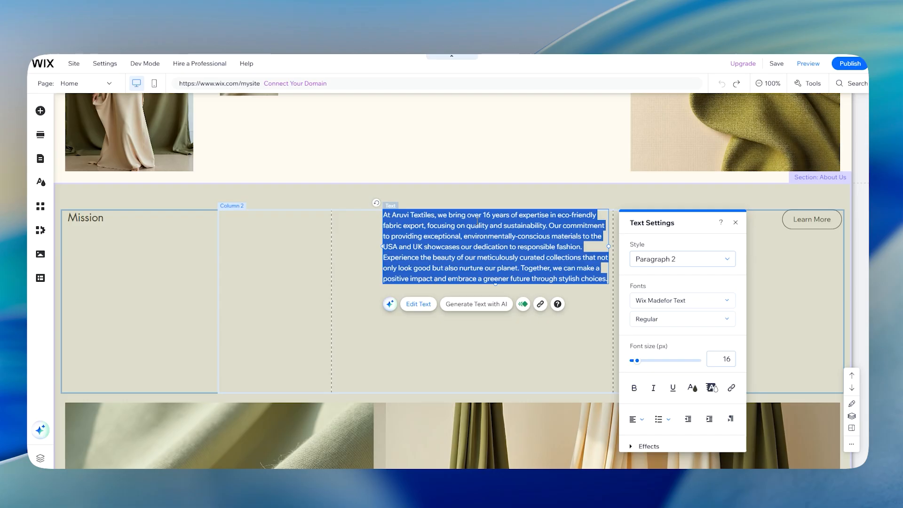
{"action": "left_click", "coordinate": [474, 304]}
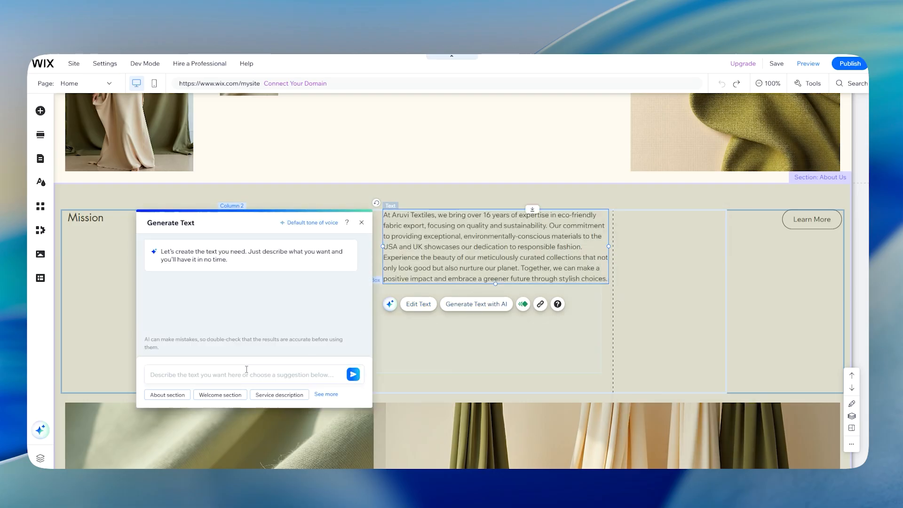
{"action": "left_click", "coordinate": [361, 223]}
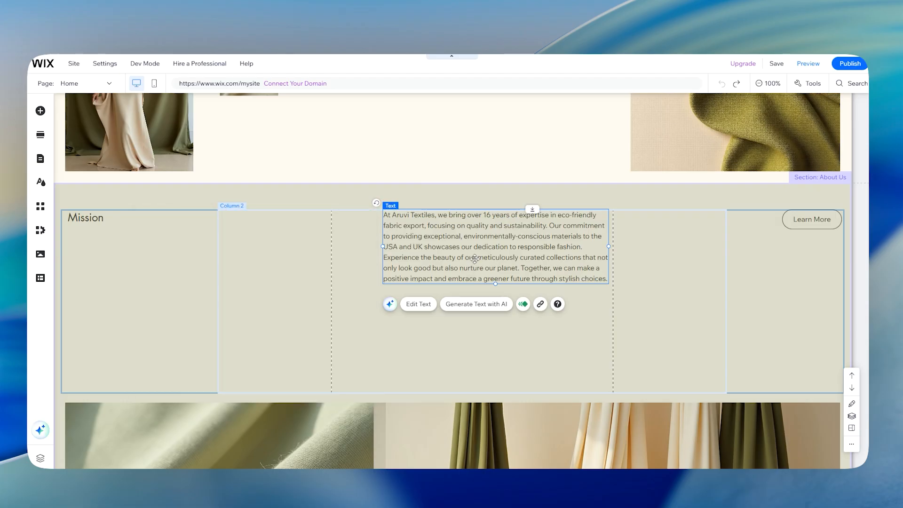
{"action": "scroll", "coordinate": [475, 258], "scroll_direction": "down", "scroll_amount": 2}
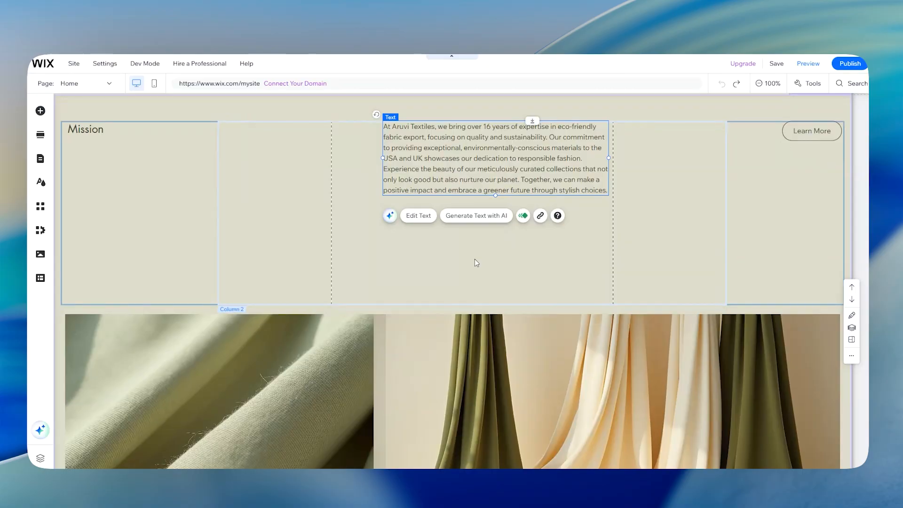
Select the folded fabrics image in the Welcome section and review the site files available to replace it, keeping the current image.
{"action": "double_click", "coordinate": [511, 153]}
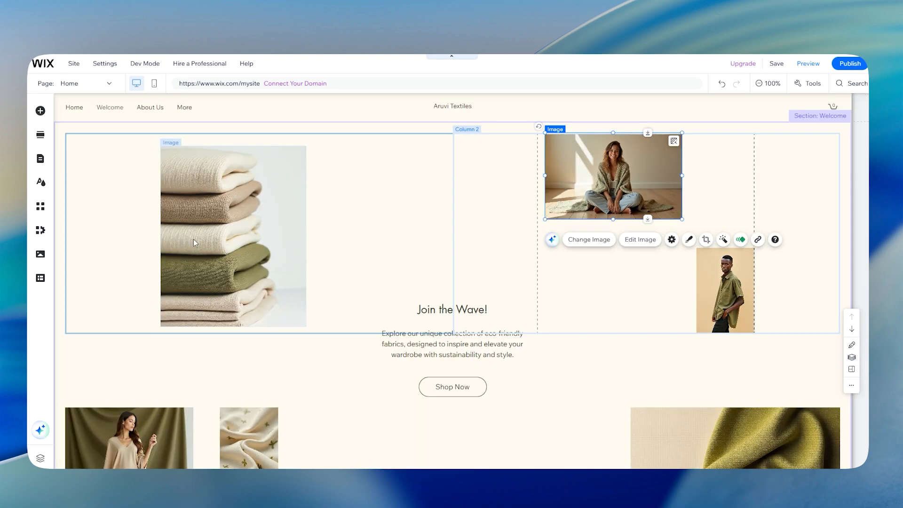
{"action": "left_click", "coordinate": [224, 243]}
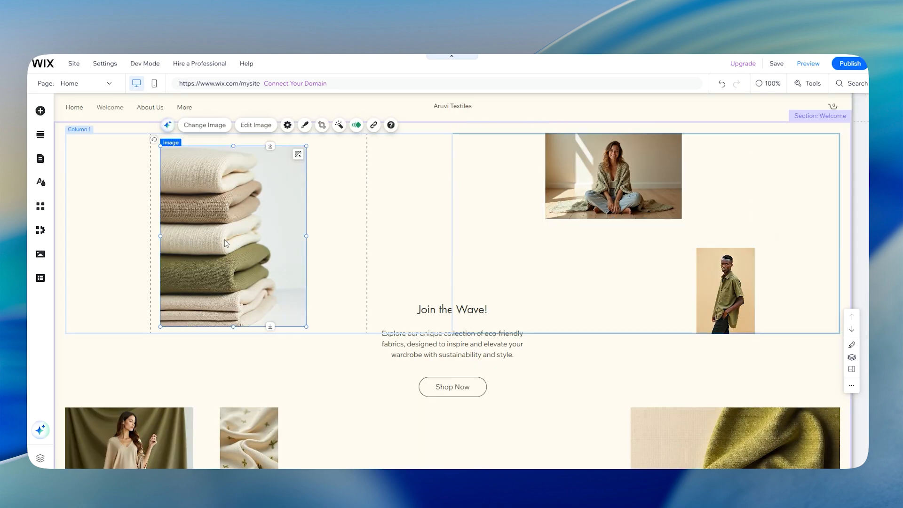
{"action": "left_click", "coordinate": [208, 126]}
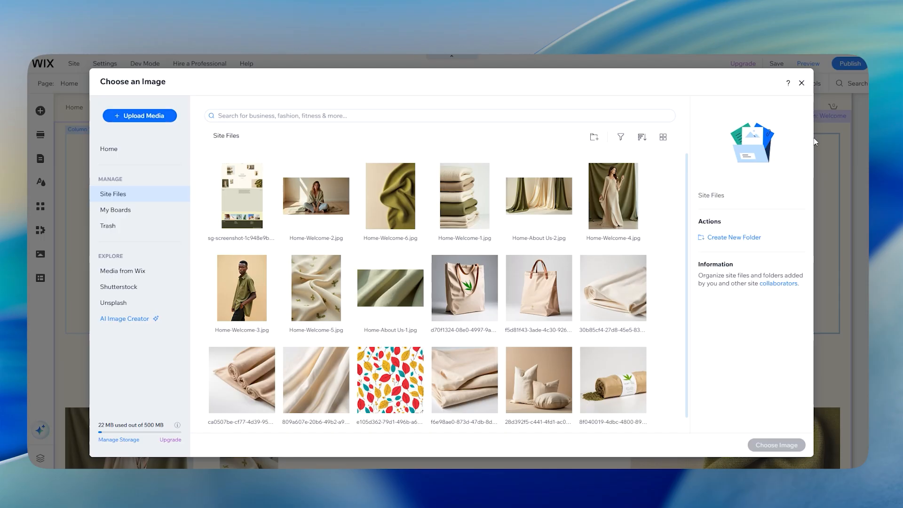
{"action": "left_click", "coordinate": [800, 83]}
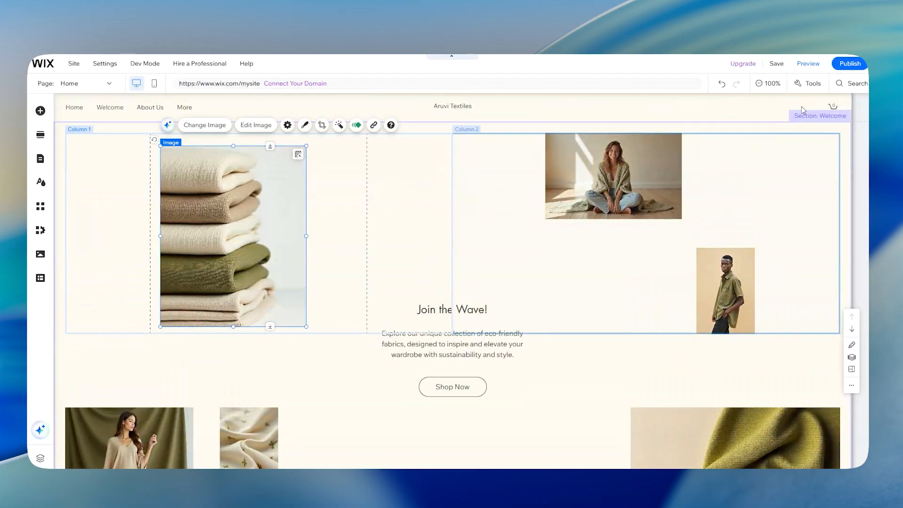
Preview and publish the site, and look through the previewed home page down to its footer.
{"action": "left_click", "coordinate": [815, 68]}
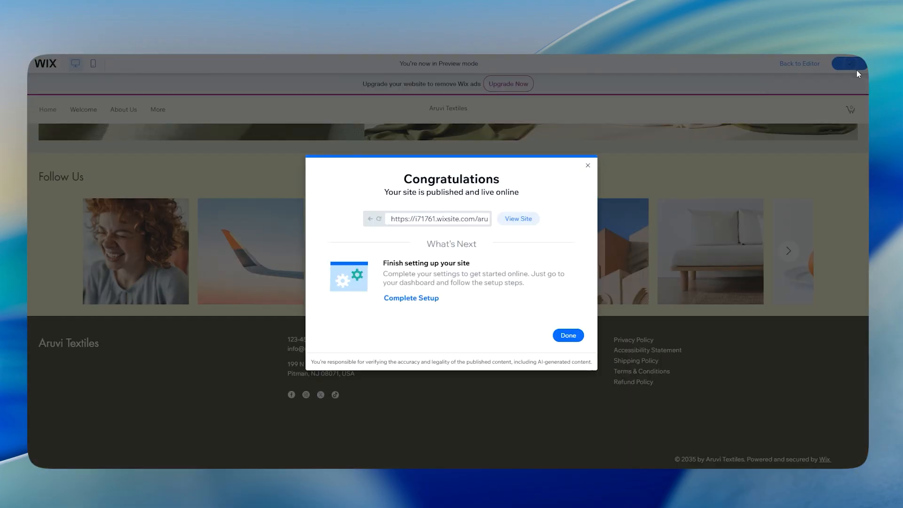
{"action": "left_click", "coordinate": [502, 226]}
{"action": "left_click", "coordinate": [427, 299]}
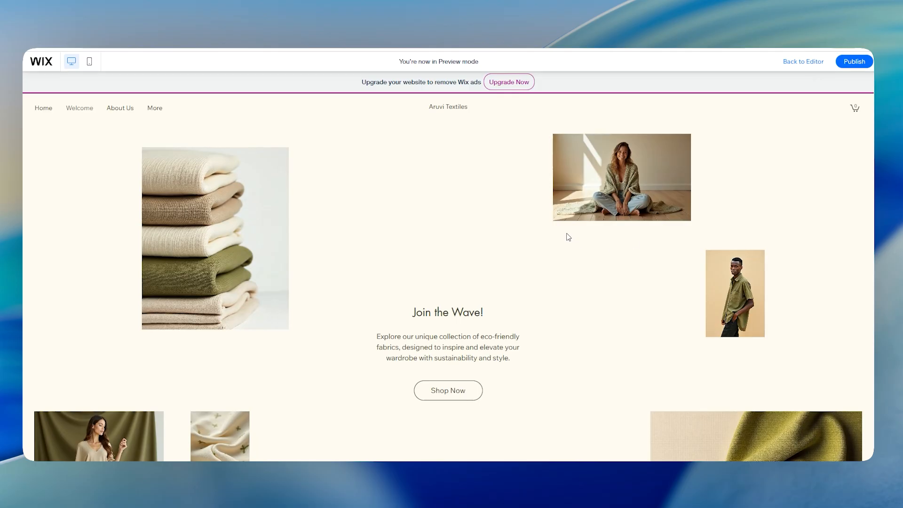
{"action": "scroll", "coordinate": [568, 236], "scroll_direction": "down", "scroll_amount": 15}
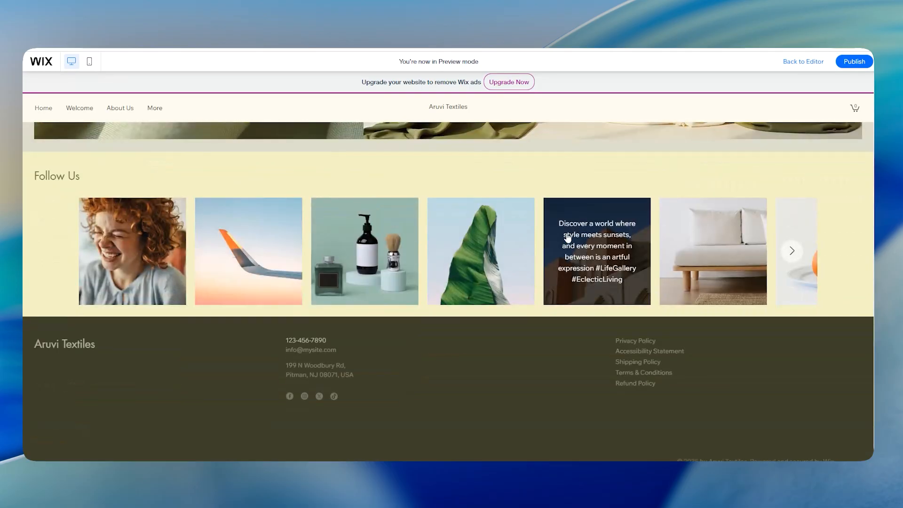
{"action": "scroll", "coordinate": [567, 235], "scroll_direction": "up", "scroll_amount": 10}
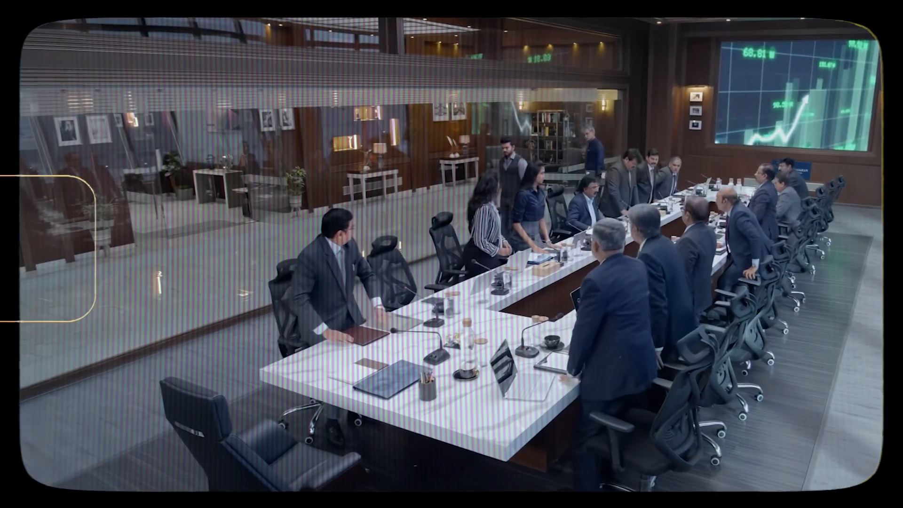